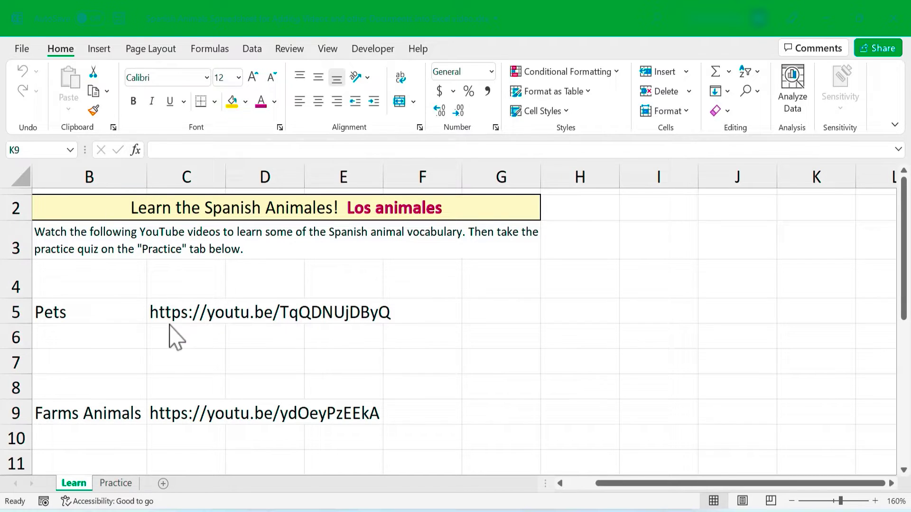
# - Look over the Practice quiz sheet, then return to the Learn sheet
pyautogui.scroll(-2, 303, 351)
pyautogui.scroll(-2, 325, 376)
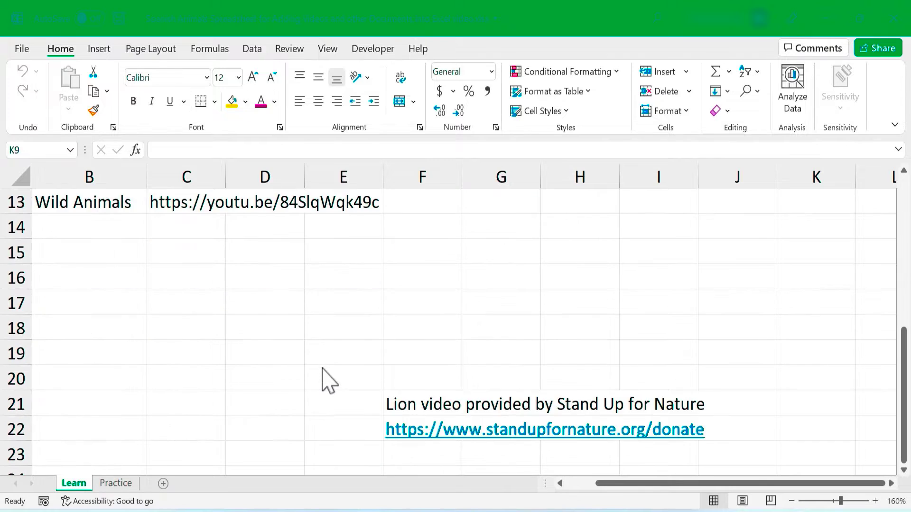
pyautogui.scroll(4, 398, 363)
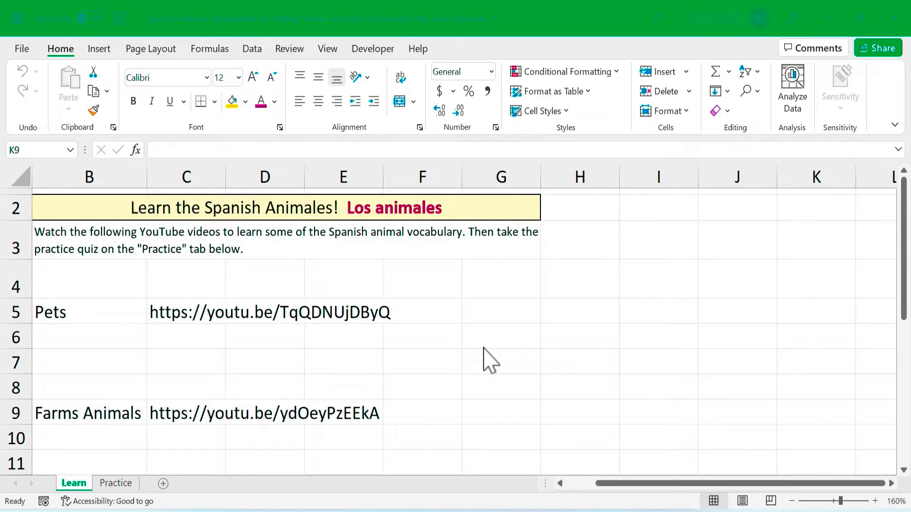
pyautogui.click(117, 485)
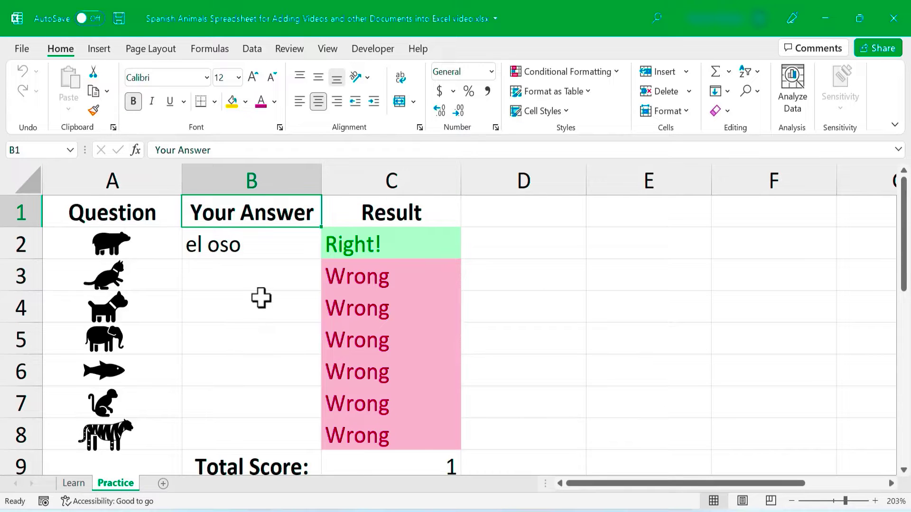
pyautogui.scroll(-2, 264, 307)
pyautogui.scroll(2, 264, 307)
pyautogui.click(78, 484)
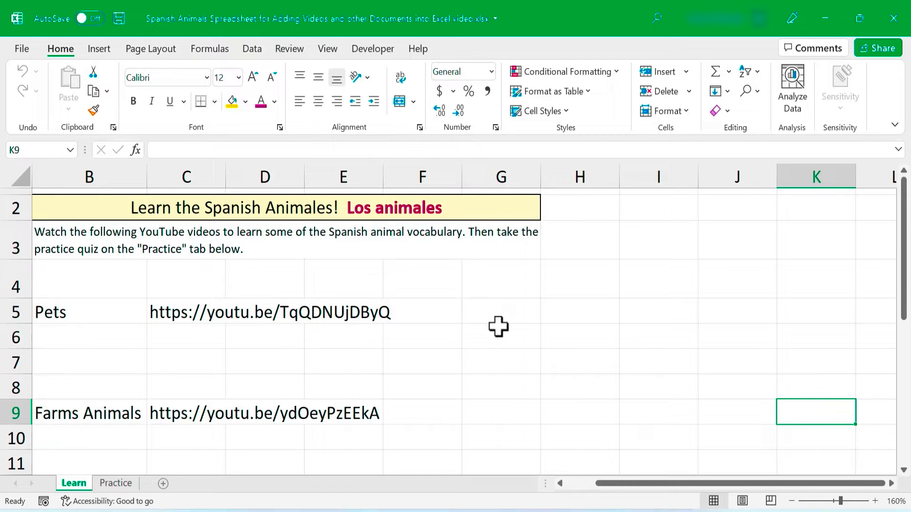
# - Add Web Video Player from the store's Education category and view My Add-ins
pyautogui.click(100, 49)
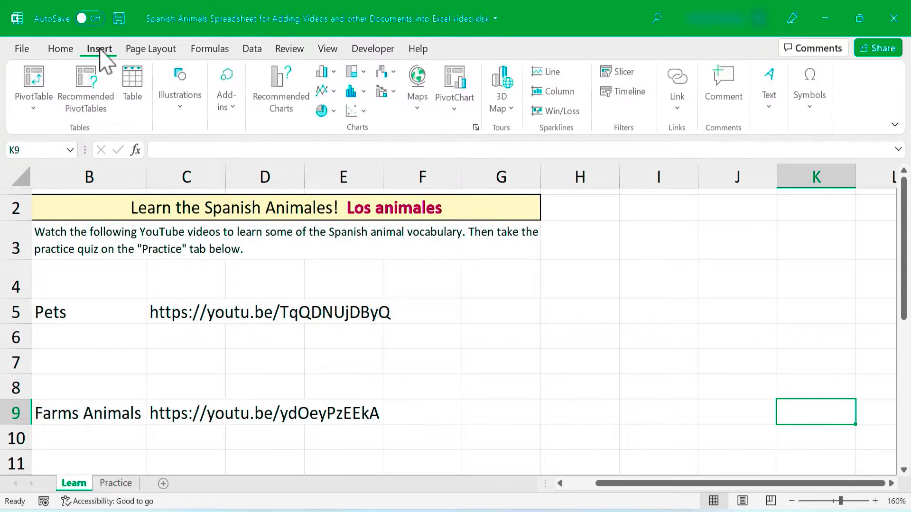
pyautogui.click(232, 114)
pyautogui.click(243, 150)
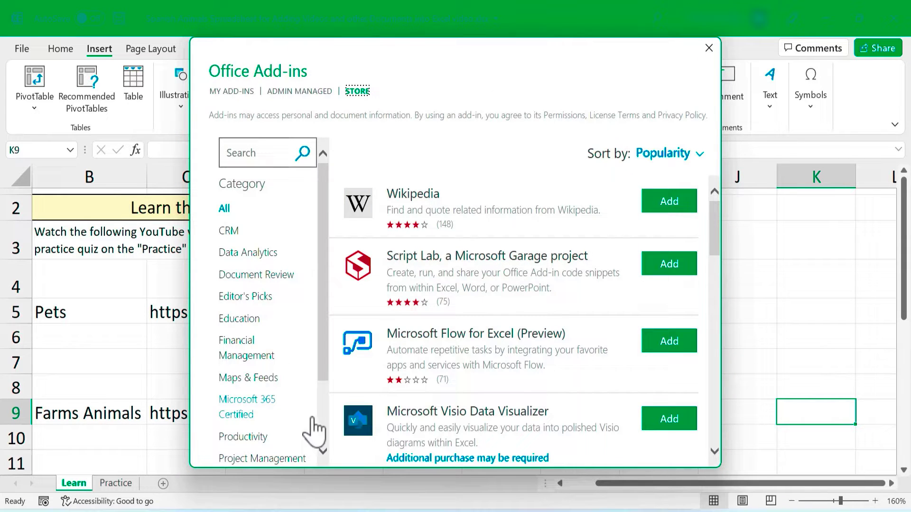
pyautogui.click(255, 319)
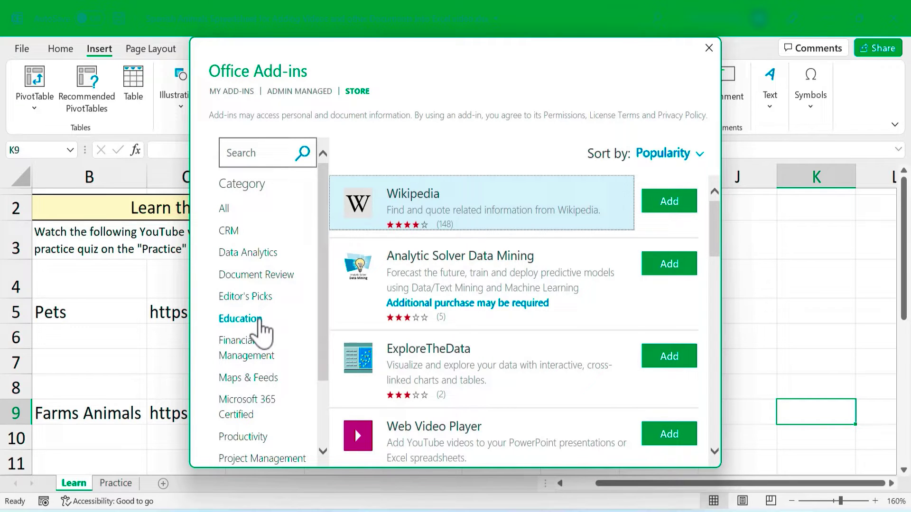
pyautogui.scroll(-1, 463, 441)
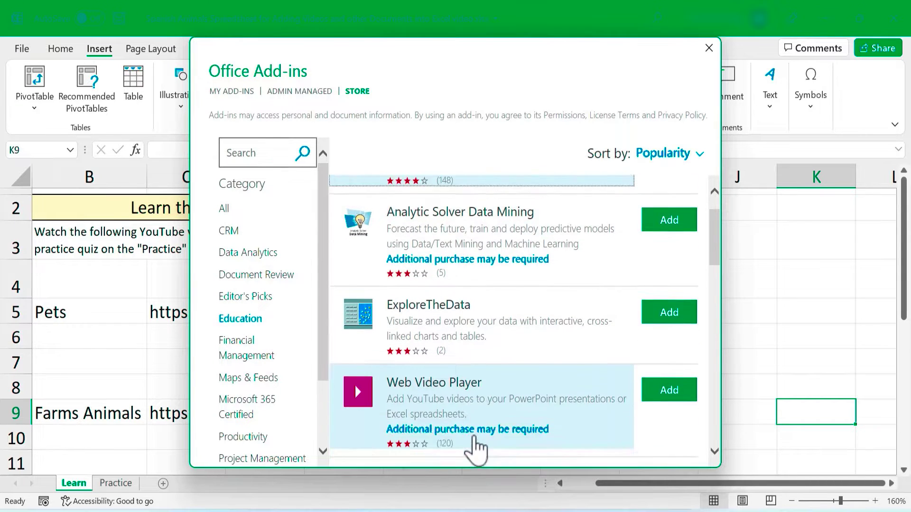
pyautogui.scroll(-1, 477, 408)
pyautogui.click(673, 362)
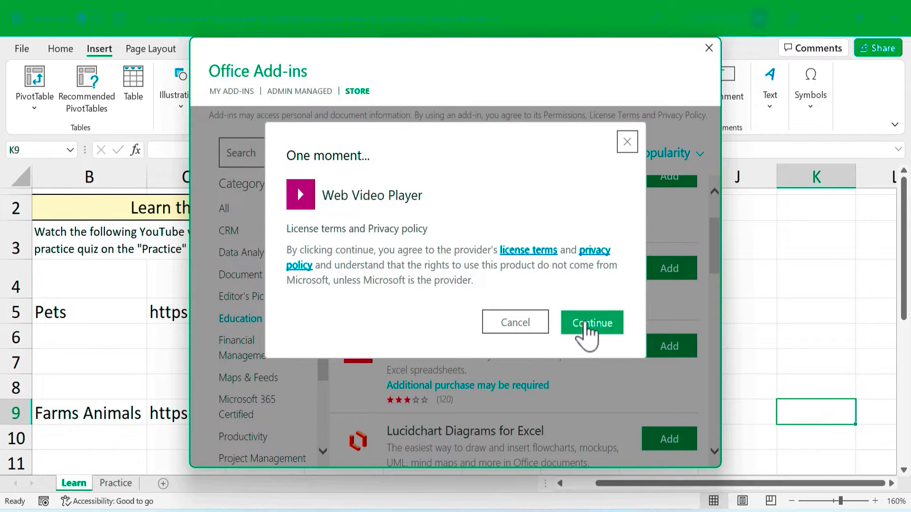
pyautogui.click(585, 323)
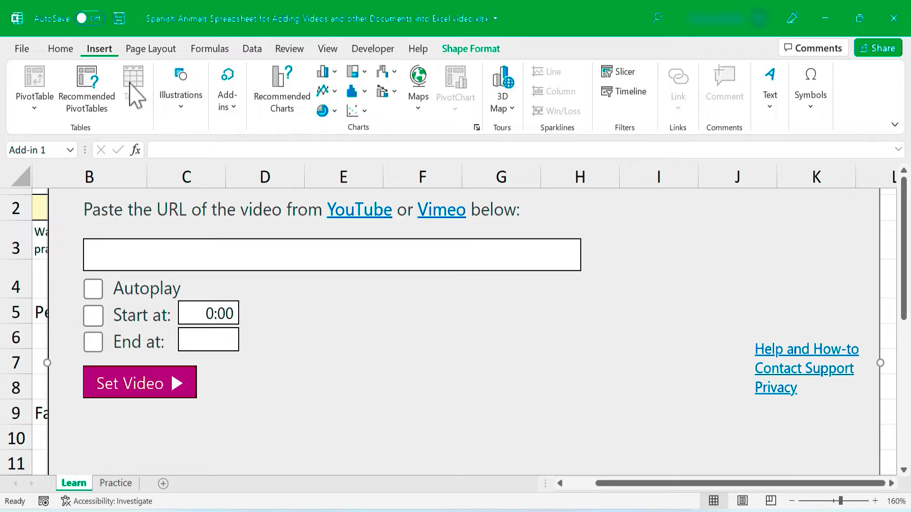
pyautogui.click(232, 108)
pyautogui.click(256, 175)
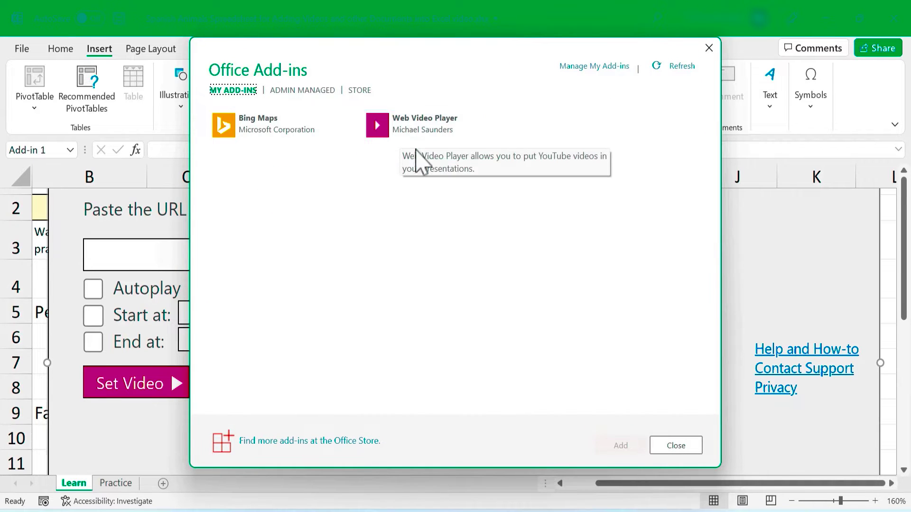
# - Zoom the sheet to 100% and move the video form right of the links
pyautogui.click(684, 449)
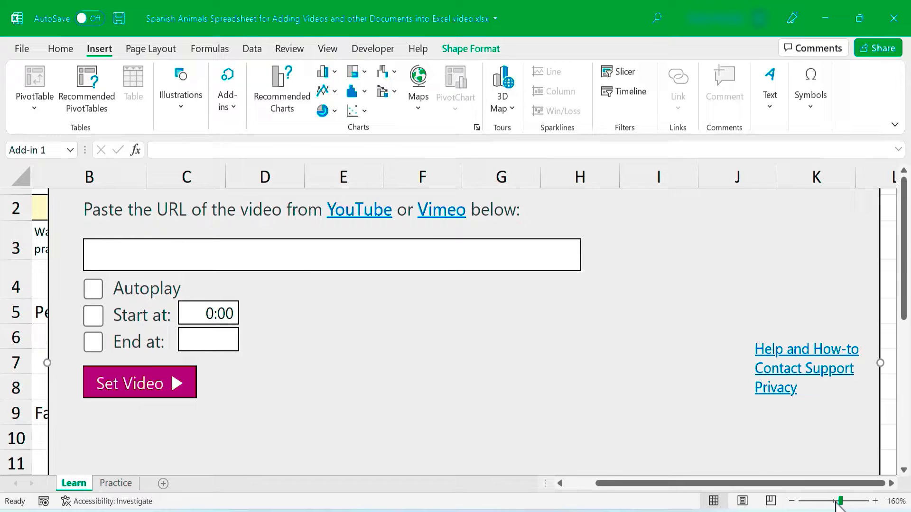
pyautogui.moveTo(838, 501); pyautogui.dragTo(833, 502)
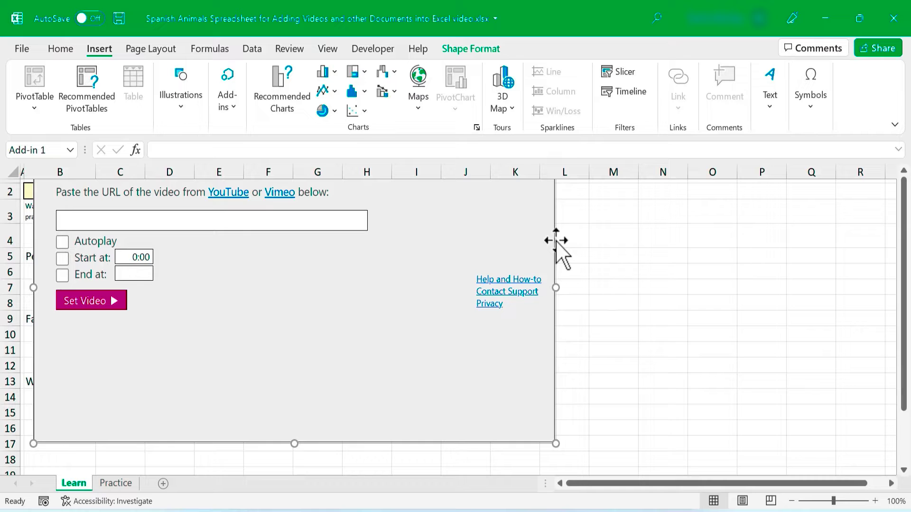
pyautogui.moveTo(554, 241); pyautogui.dragTo(847, 248)
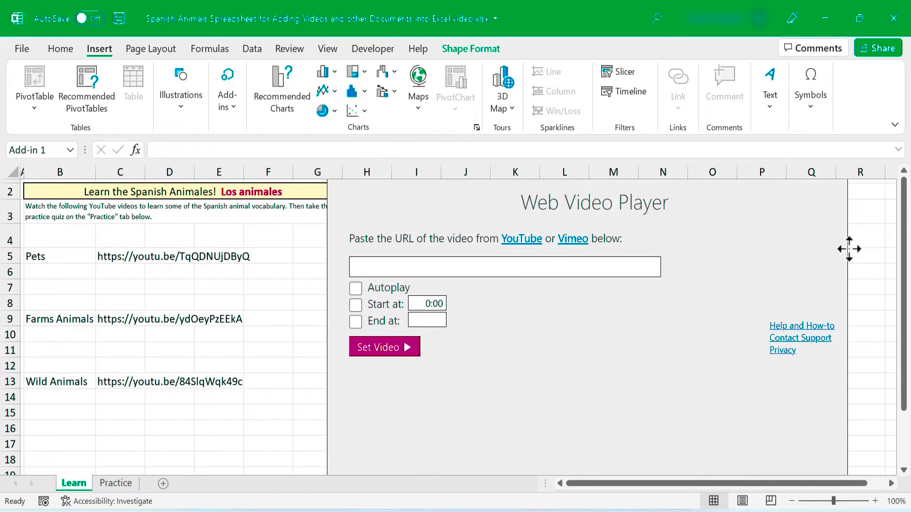
pyautogui.moveTo(847, 249); pyautogui.dragTo(816, 246)
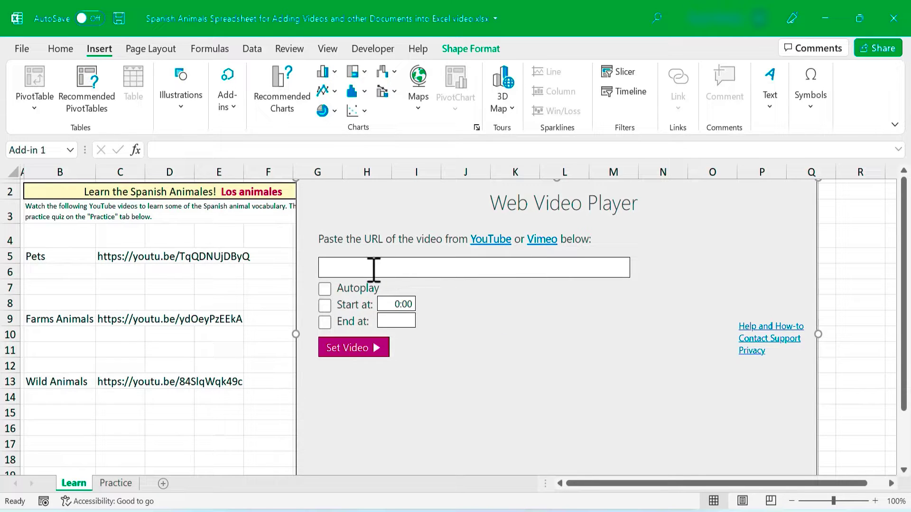
# - Copy the Pets link from C5 into the video player's URL box
pyautogui.click(170, 256)
pyautogui.click(112, 254)
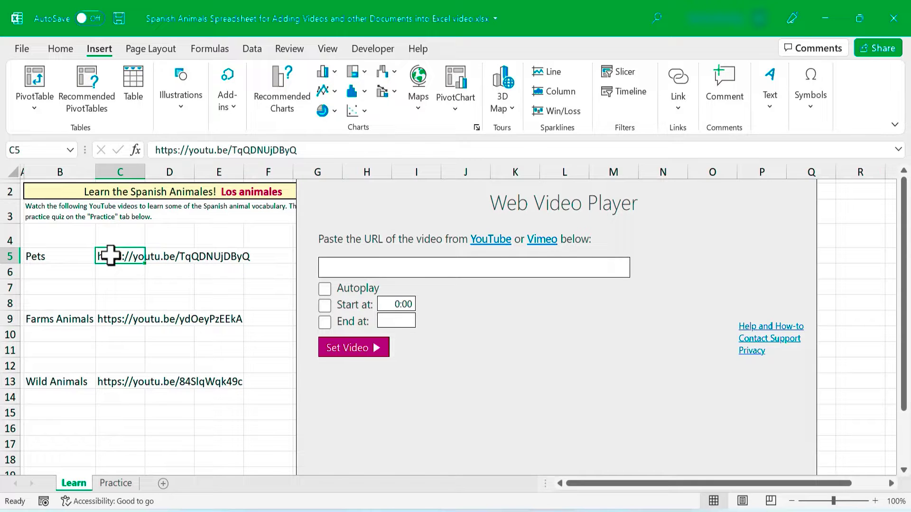
pyautogui.hotkey('ctrl', 'c')
pyautogui.click(346, 269)
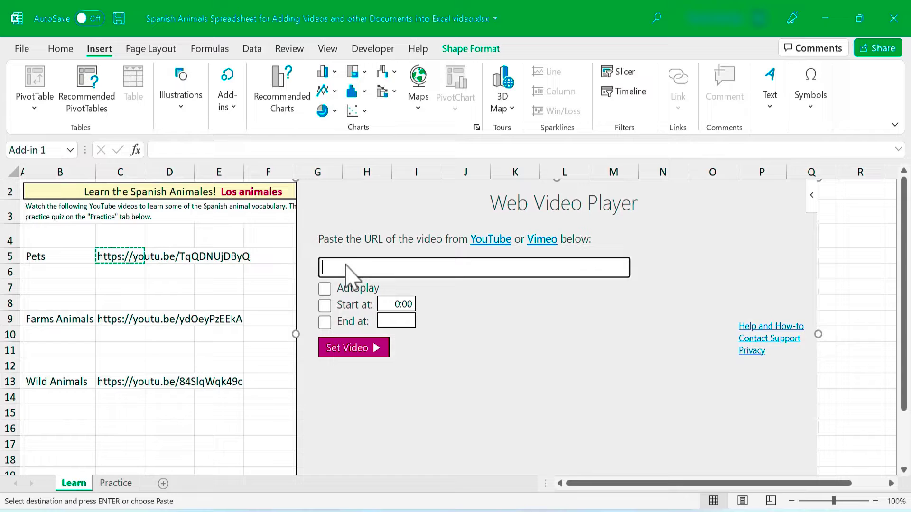
pyautogui.hotkey('ctrl', 'v')
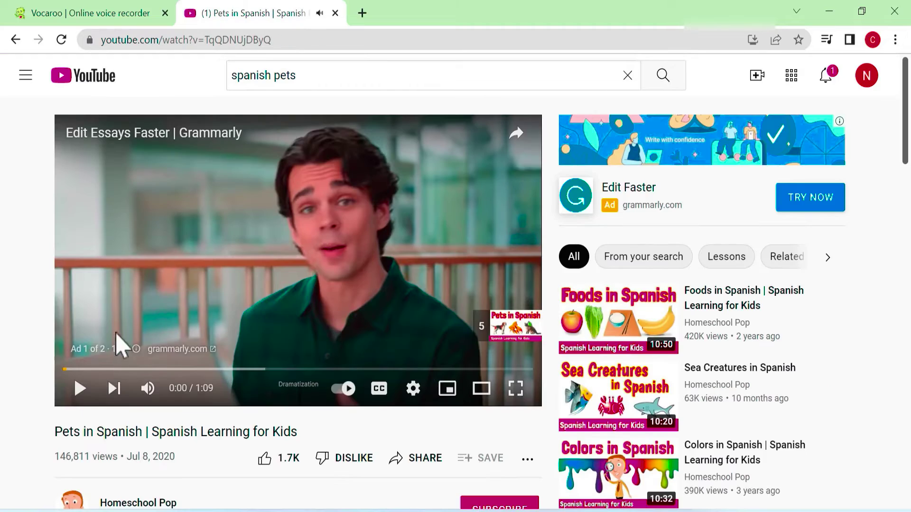
# - Copy the youtu.be short share link of the Pets in Spanish video
pyautogui.scroll(-3, 126, 400)
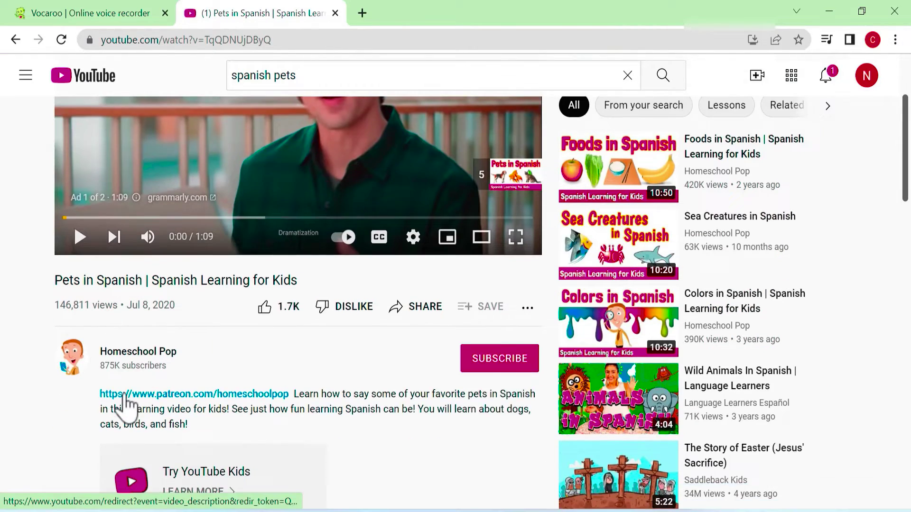
pyautogui.scroll(-2, 126, 400)
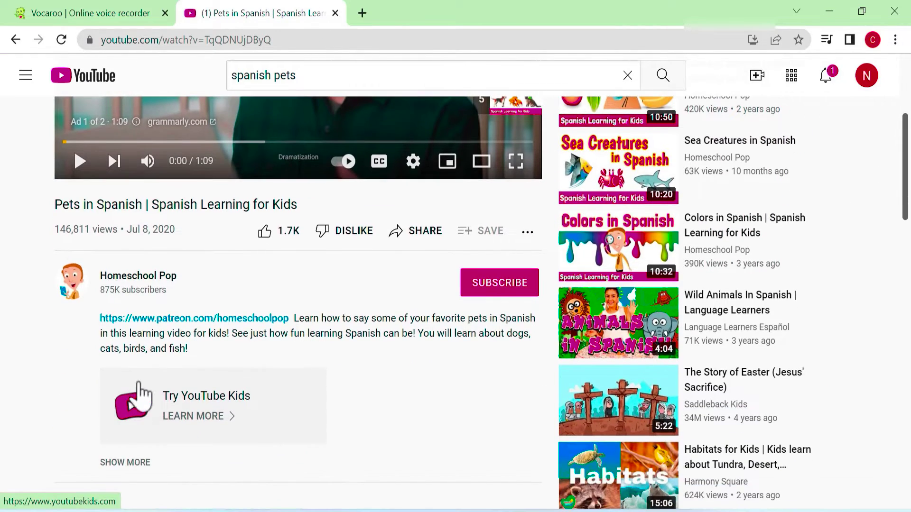
pyautogui.click(421, 236)
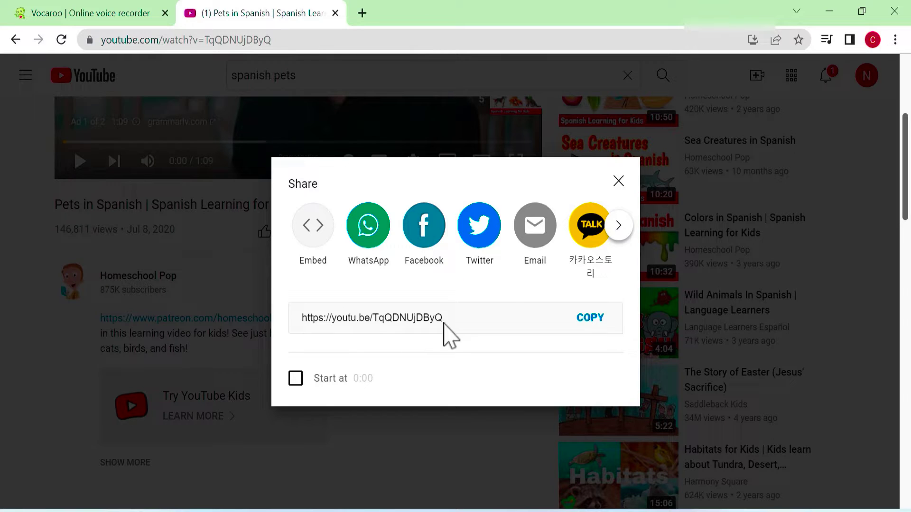
pyautogui.click(588, 319)
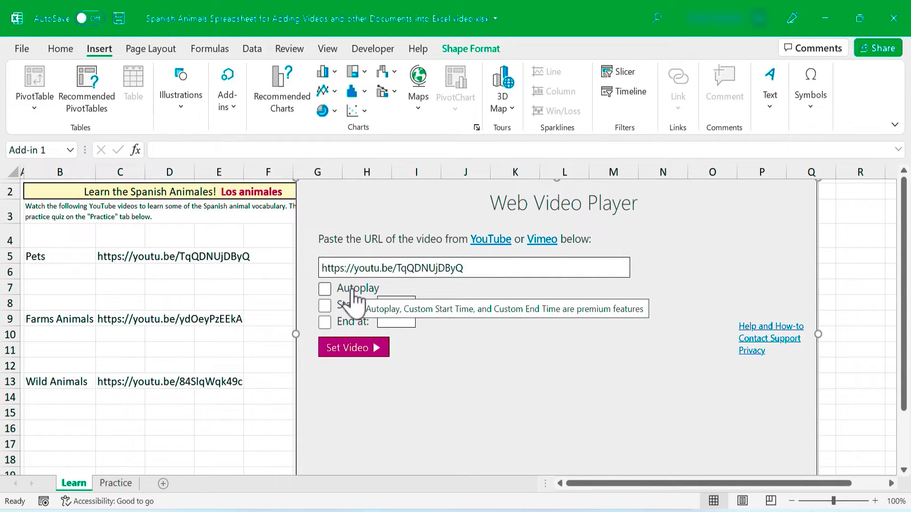
pyautogui.moveTo(344, 306)
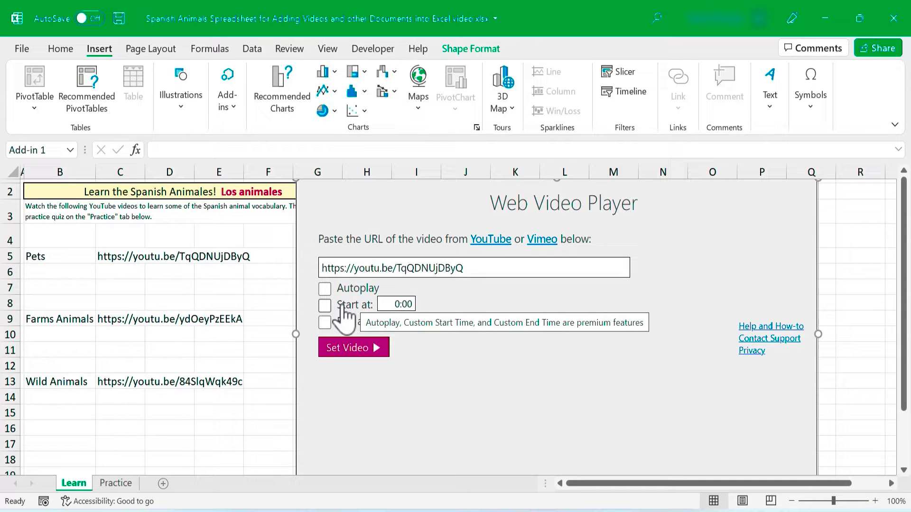
# - Try the Start at and End at options, then set the Pets video in the player
pyautogui.click(325, 306)
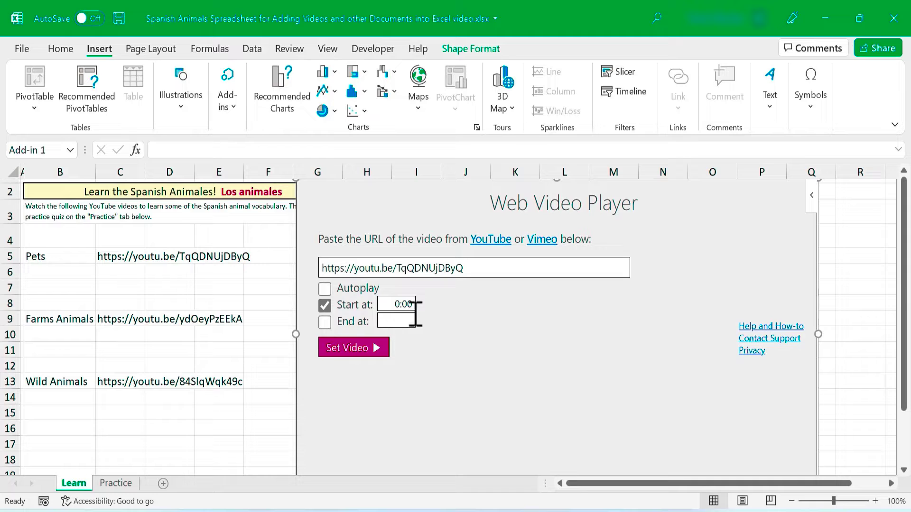
pyautogui.moveTo(405, 306); pyautogui.dragTo(426, 311)
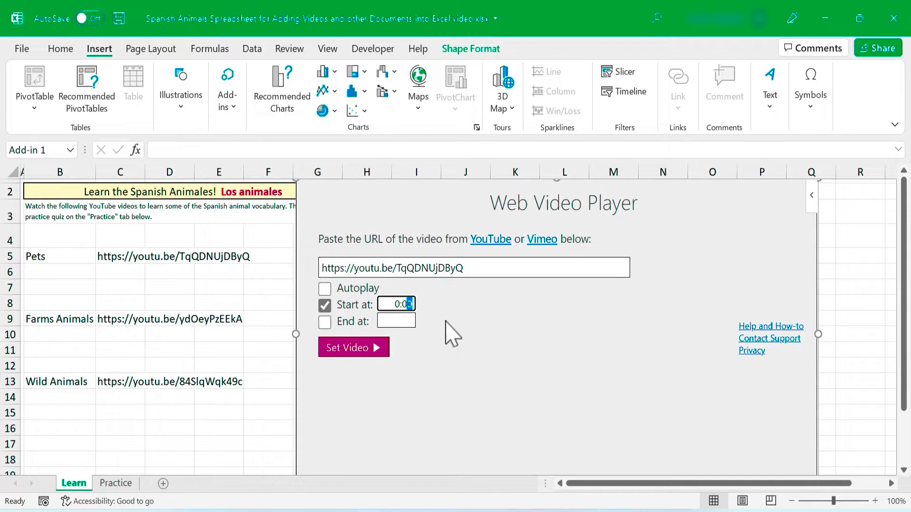
pyautogui.click(325, 322)
pyautogui.click(359, 349)
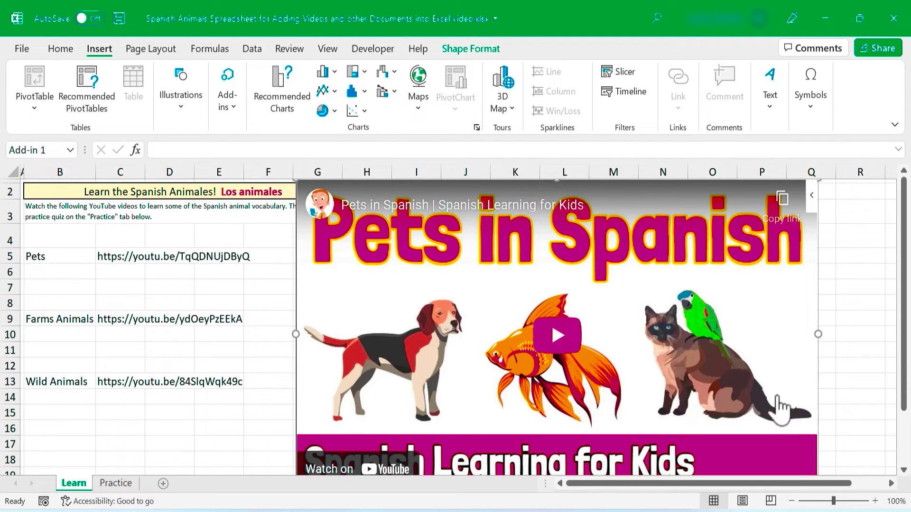
# - Shrink the embedded video to a small player beside the Pets row
pyautogui.moveTo(906, 384); pyautogui.dragTo(908, 441)
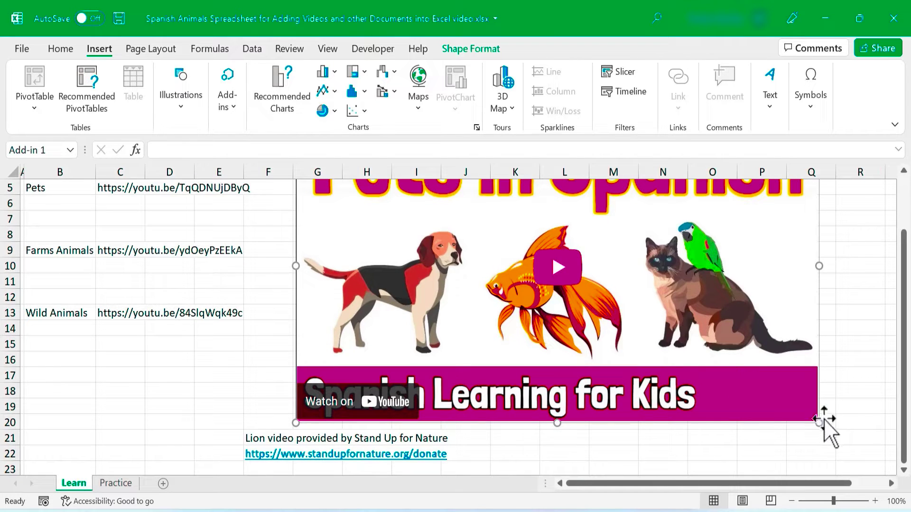
pyautogui.moveTo(818, 421); pyautogui.dragTo(575, 254)
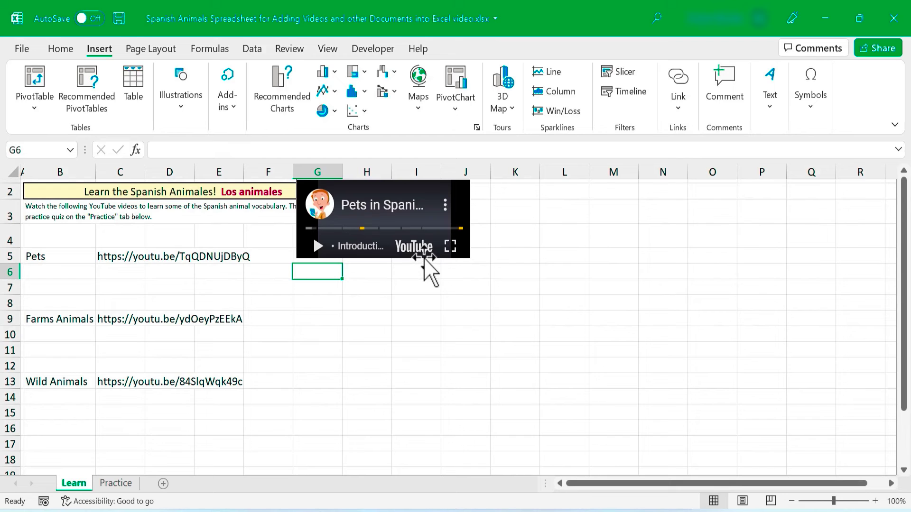
pyautogui.moveTo(425, 259); pyautogui.dragTo(383, 246)
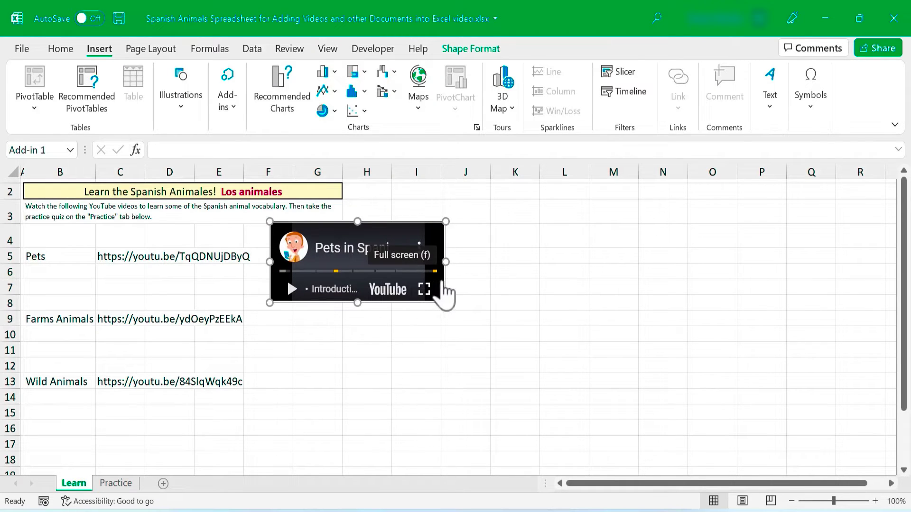
pyautogui.moveTo(456, 279); pyautogui.dragTo(433, 280)
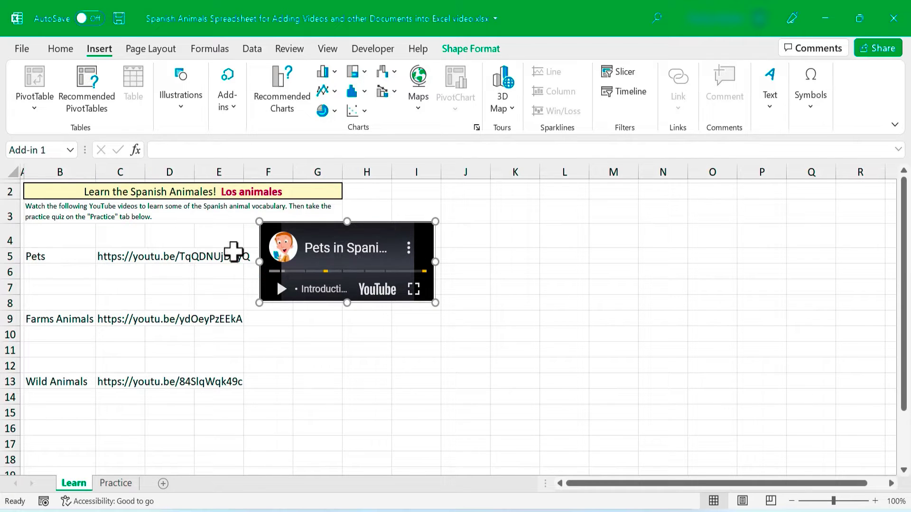
# - Delete the Pets link in C5 and move the video next to the Pets label
pyautogui.click(114, 256)
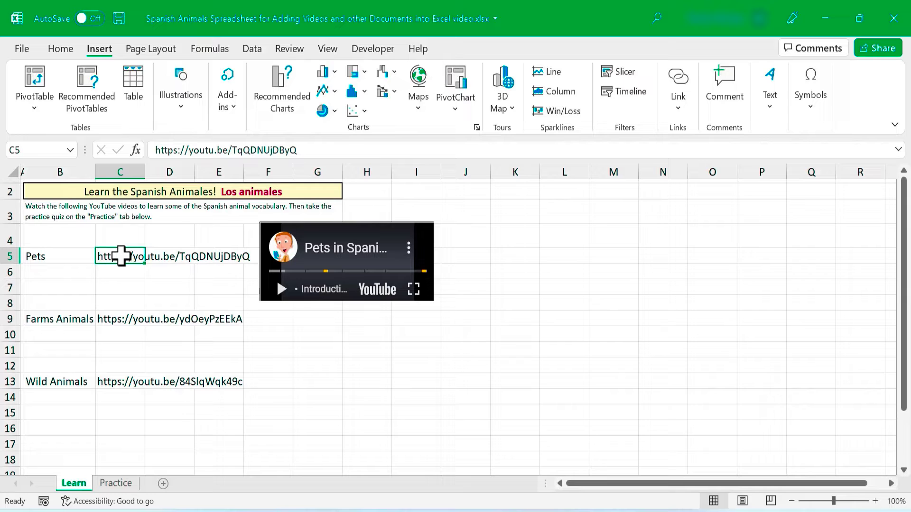
pyautogui.press('Delete')
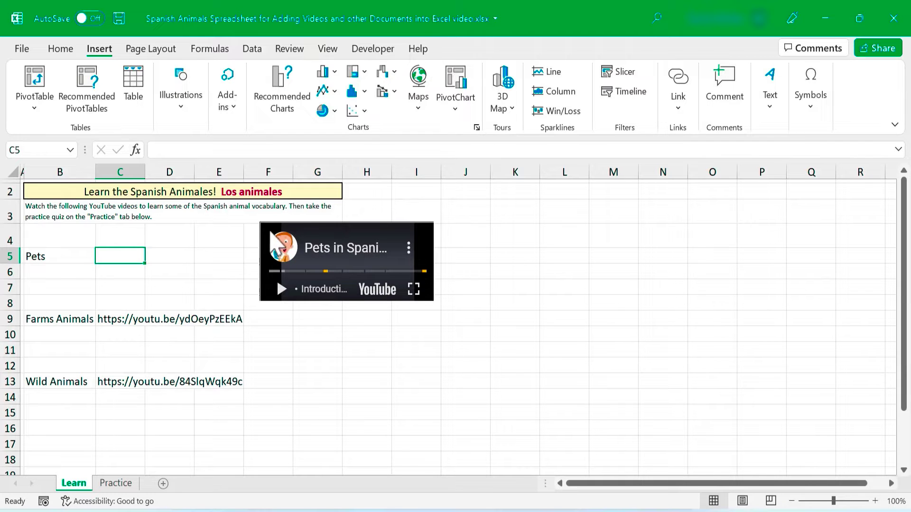
pyautogui.click(260, 237)
pyautogui.moveTo(277, 278); pyautogui.dragTo(117, 280)
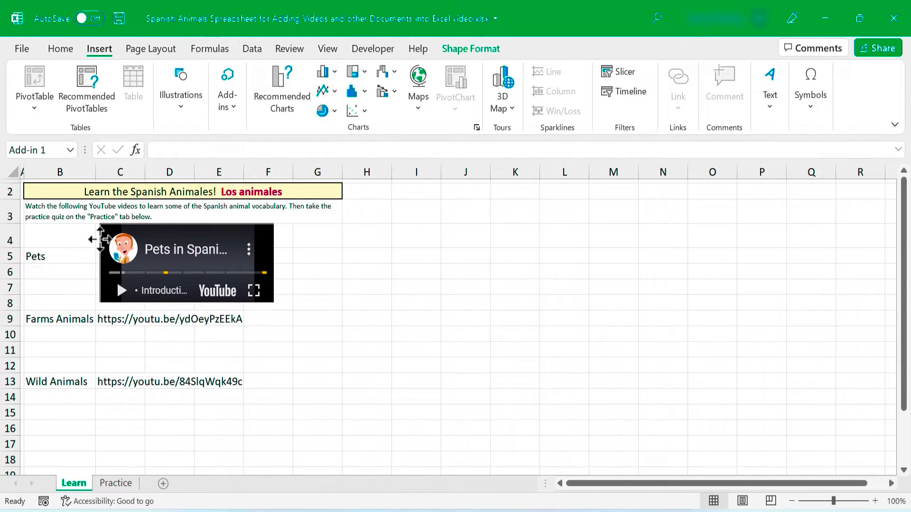
pyautogui.click(280, 319)
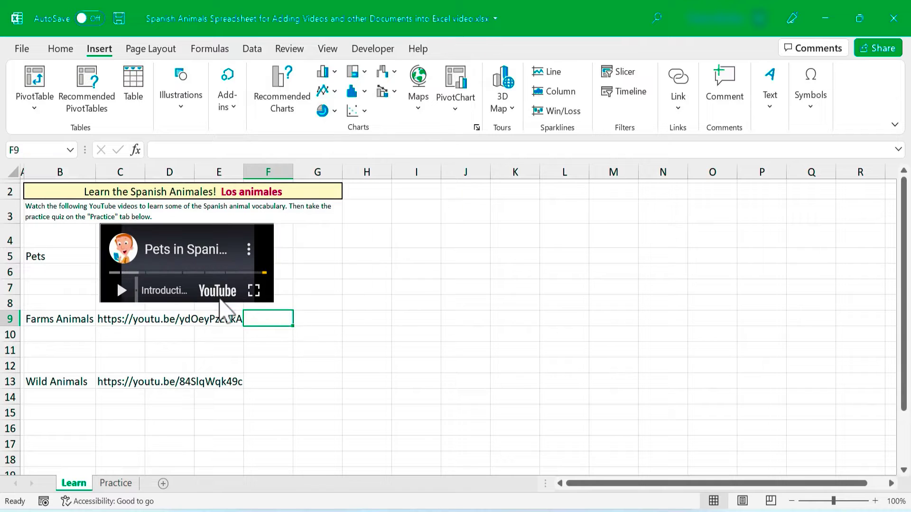
# - Play, pause and view the Pets video full screen
pyautogui.click(121, 290)
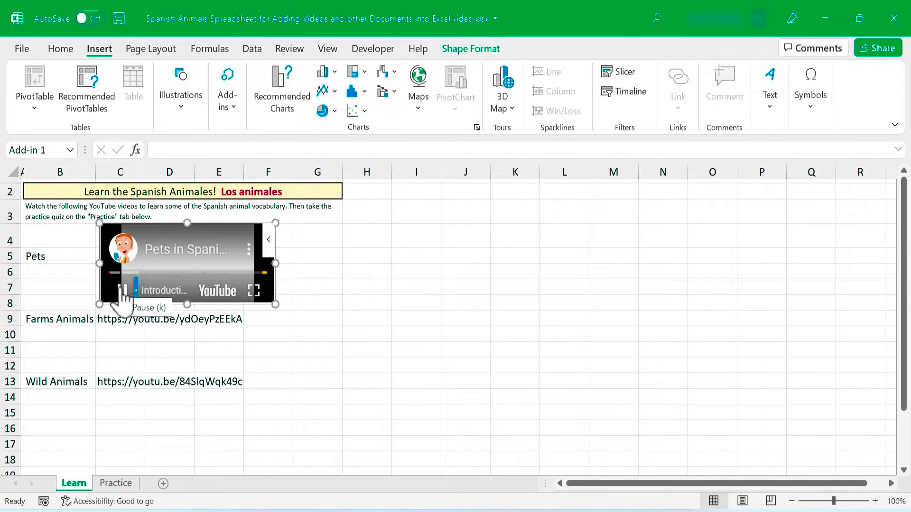
pyautogui.click(122, 290)
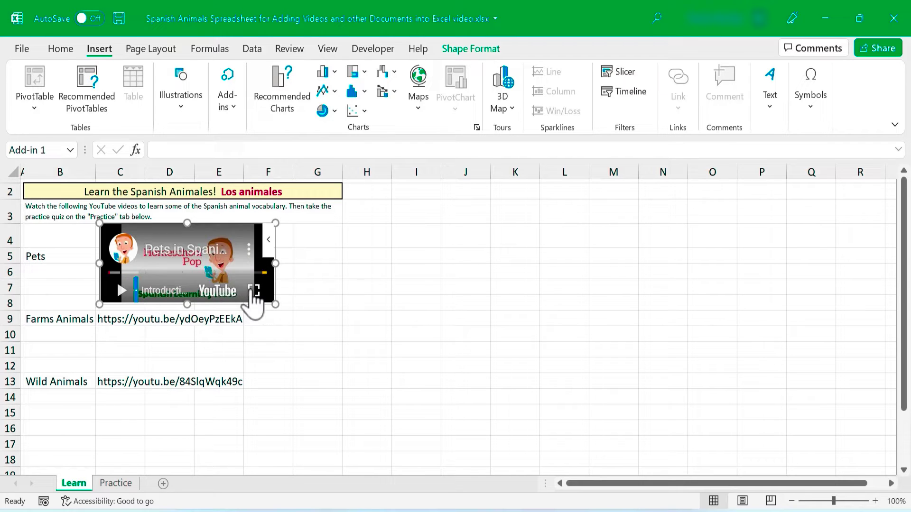
pyautogui.click(358, 299)
pyautogui.click(258, 300)
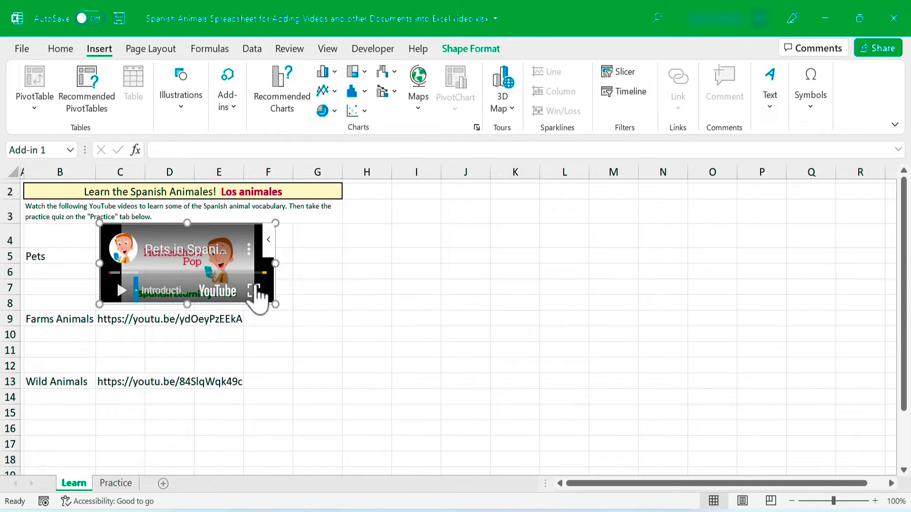
pyautogui.click(255, 292)
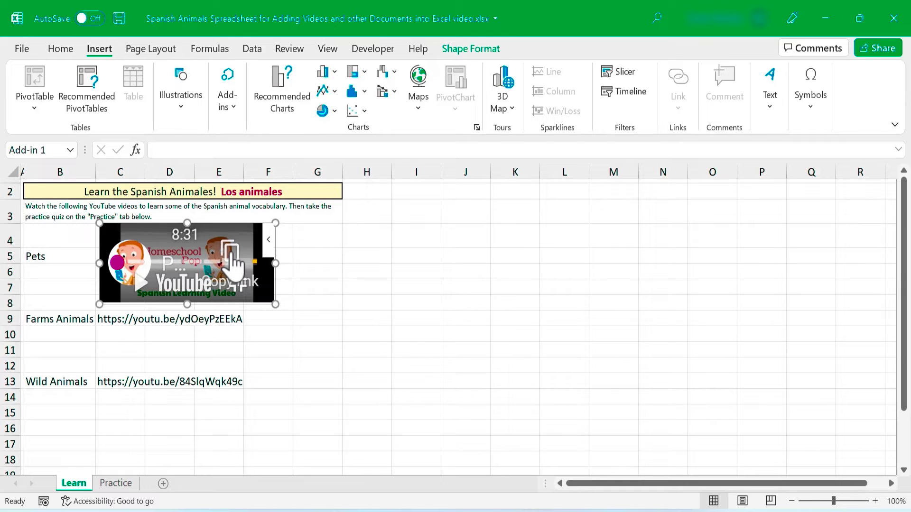
pyautogui.click(189, 285)
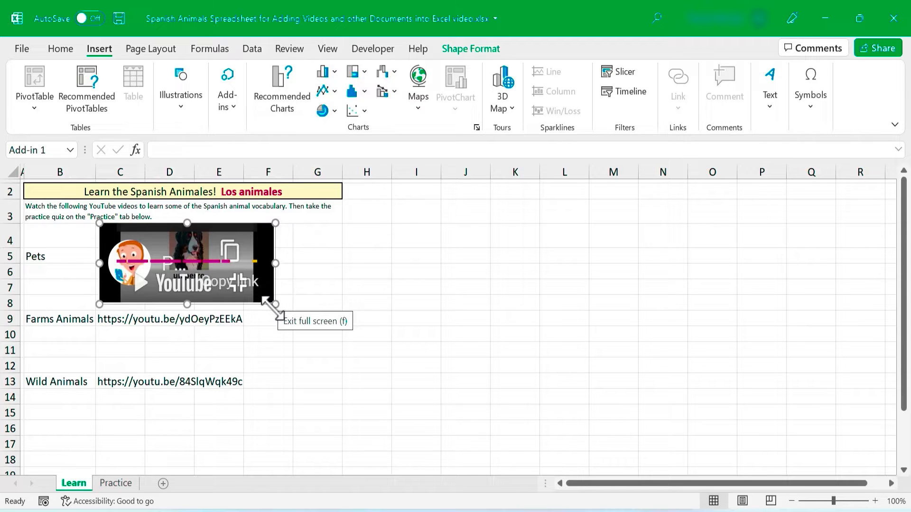
# - Enlarge the Pets video, then undo back to a smaller size
pyautogui.moveTo(276, 305); pyautogui.dragTo(418, 409)
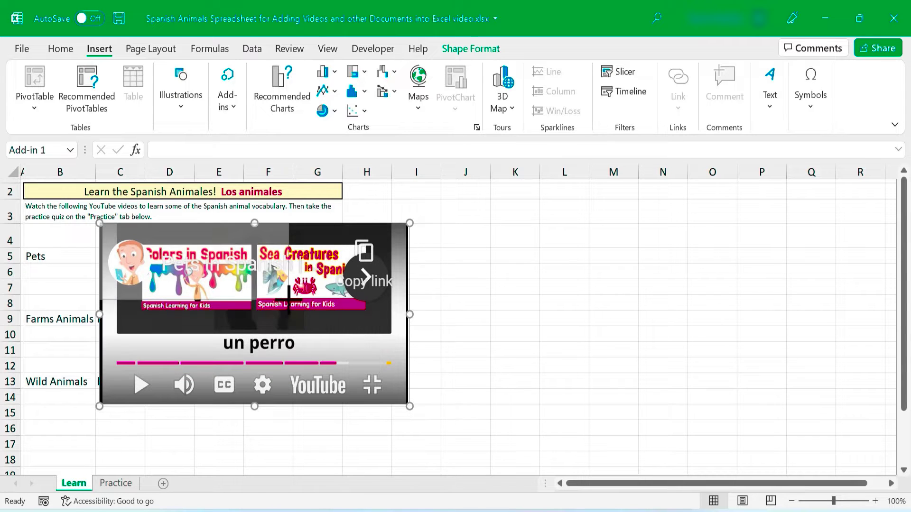
pyautogui.hotkey('ctrl', 'z')
pyautogui.click(363, 307)
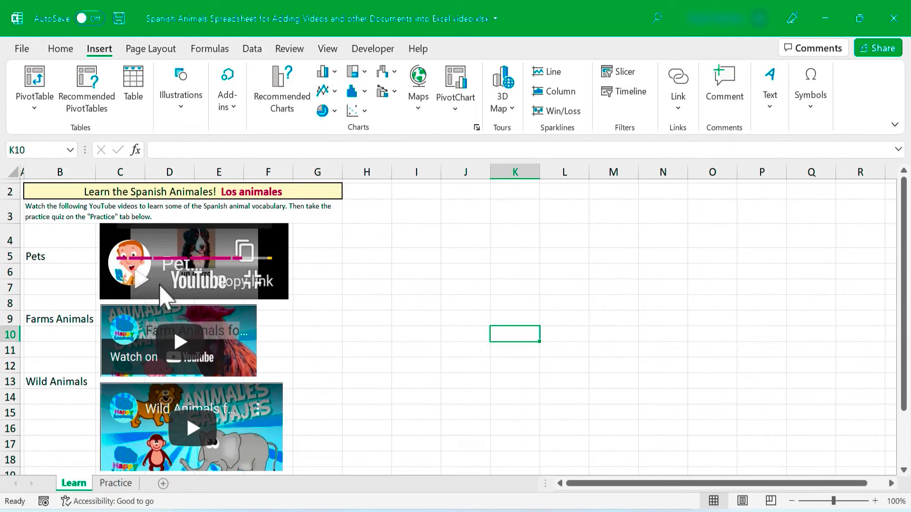
# - Play and pause the Pets video, open it on YouTube in Edge, then close Edge
pyautogui.click(105, 265)
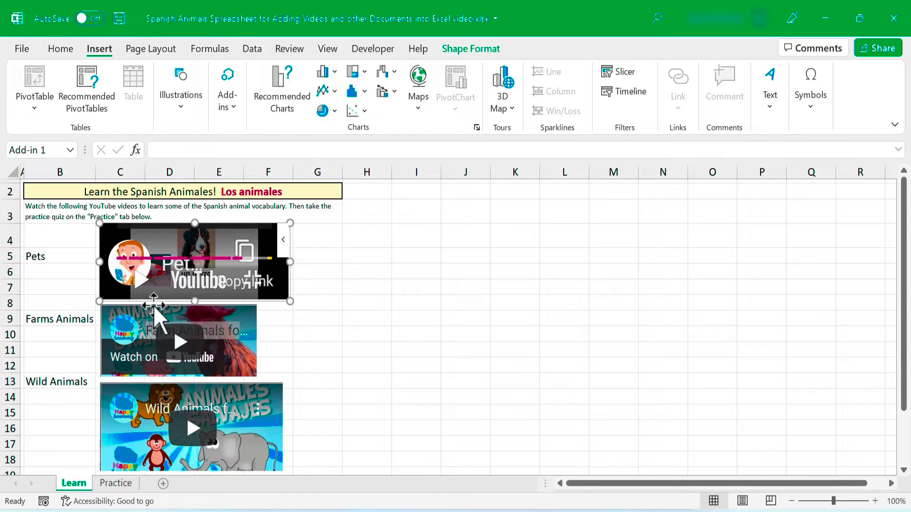
pyautogui.click(143, 281)
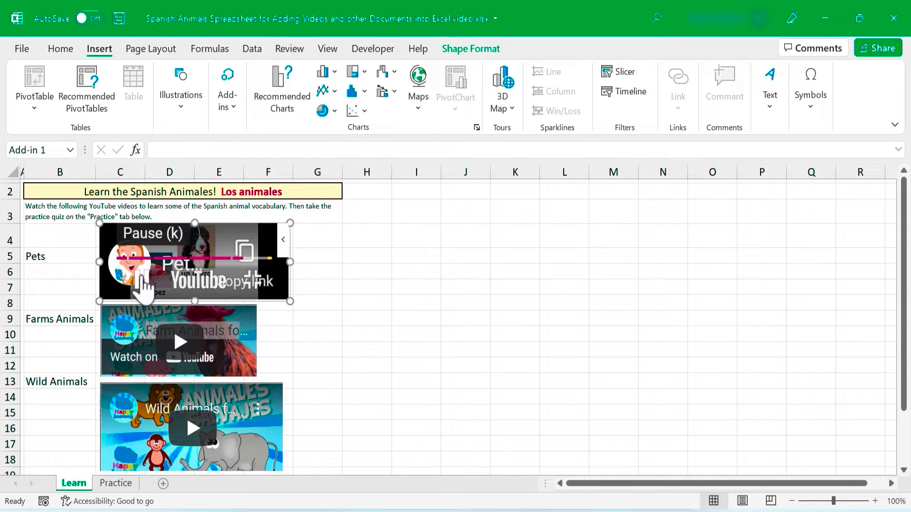
pyautogui.click(141, 279)
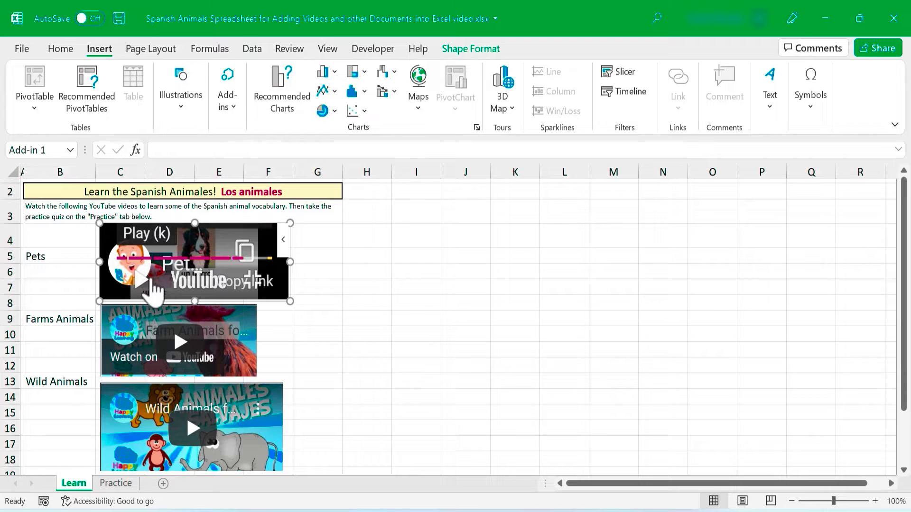
pyautogui.click(196, 288)
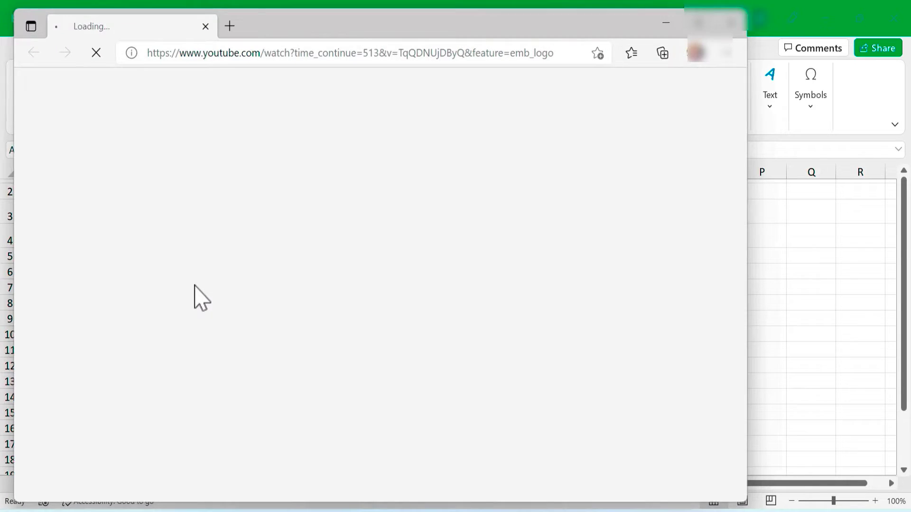
pyautogui.click(731, 24)
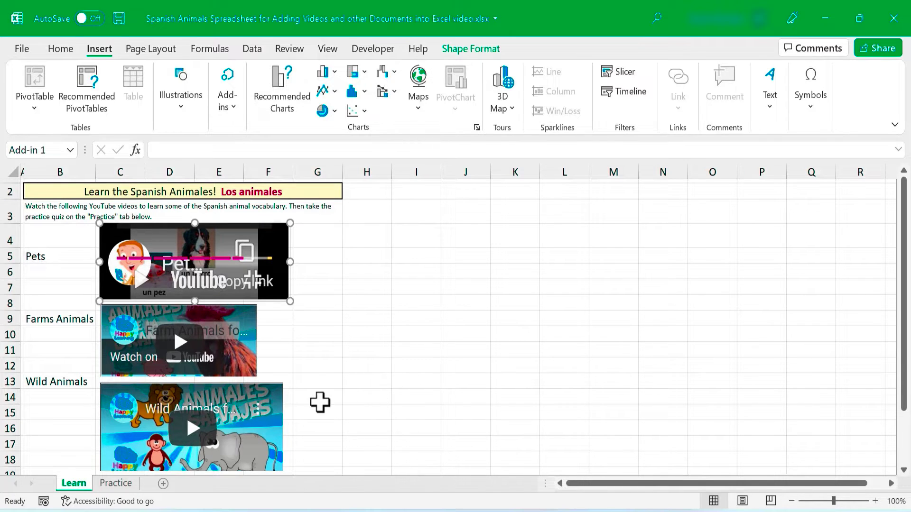
# - Bring up the Object dialog from Insert > Text on its Create from File tab
pyautogui.scroll(-2, 299, 407)
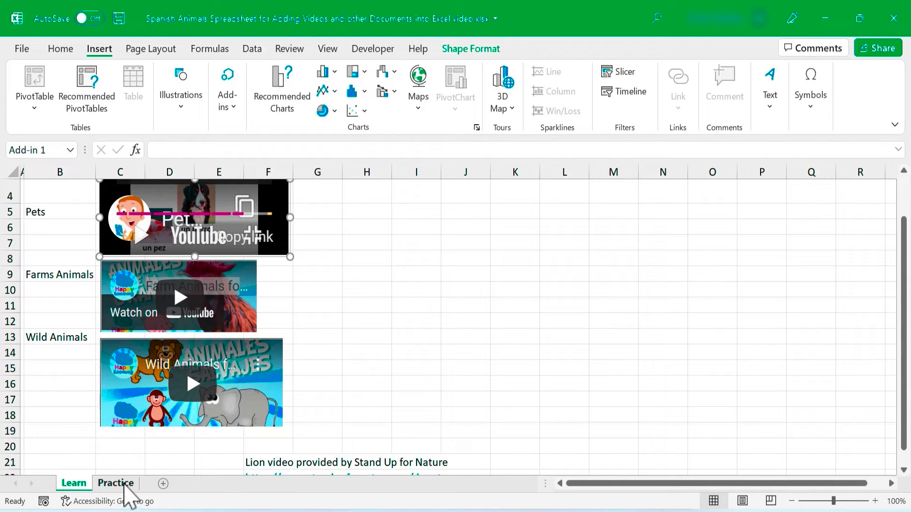
pyautogui.scroll(1, 507, 364)
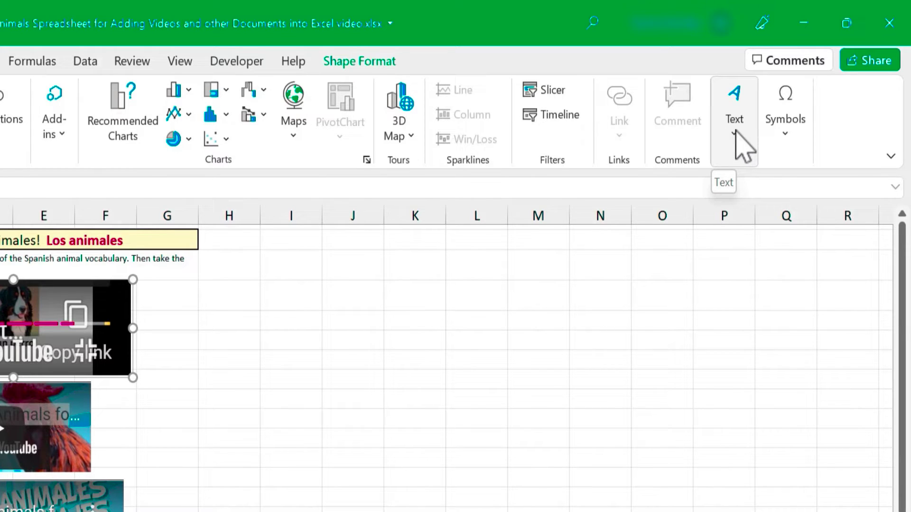
pyautogui.click(736, 138)
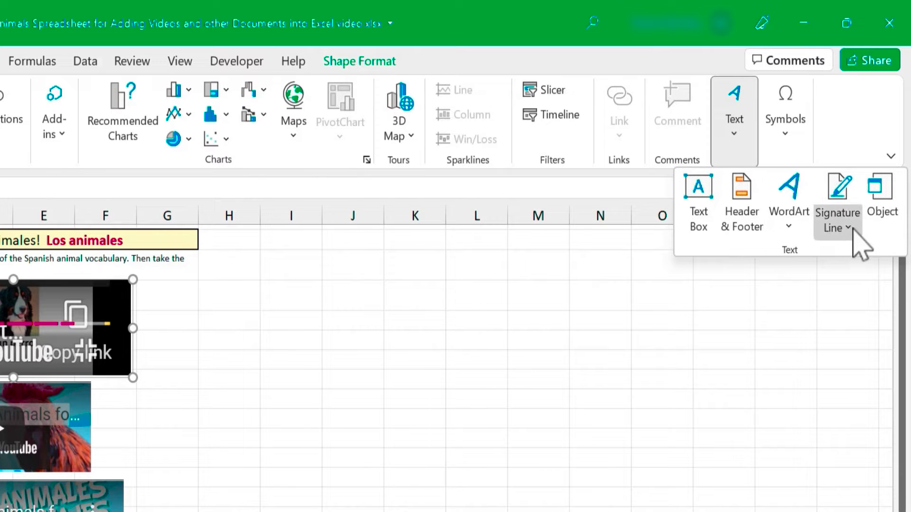
pyautogui.click(895, 212)
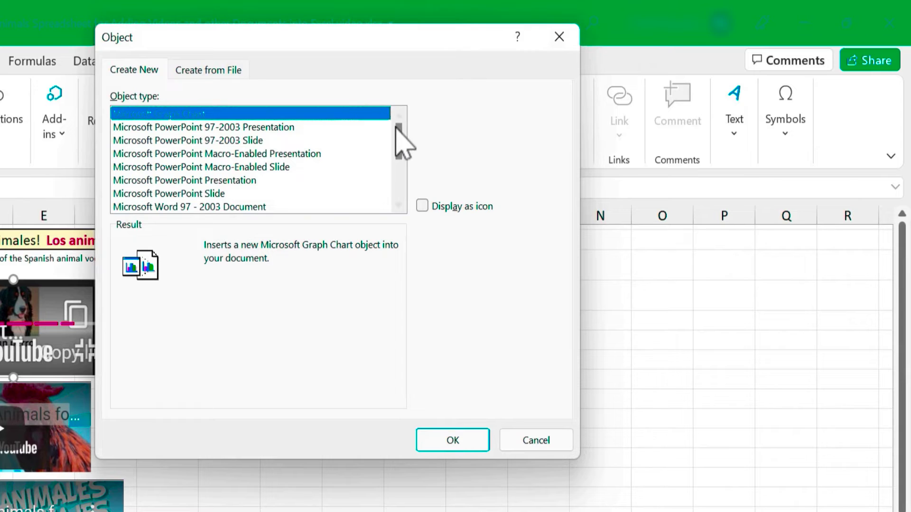
pyautogui.moveTo(397, 128)
pyautogui.mouseDown()
pyautogui.moveTo(403, 134)
pyautogui.moveTo(397, 111)
pyautogui.mouseUp()
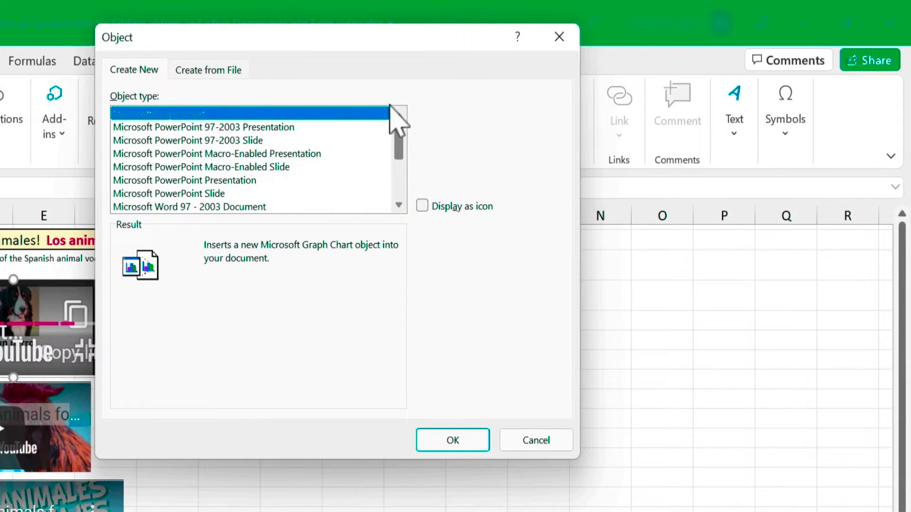
pyautogui.click(203, 71)
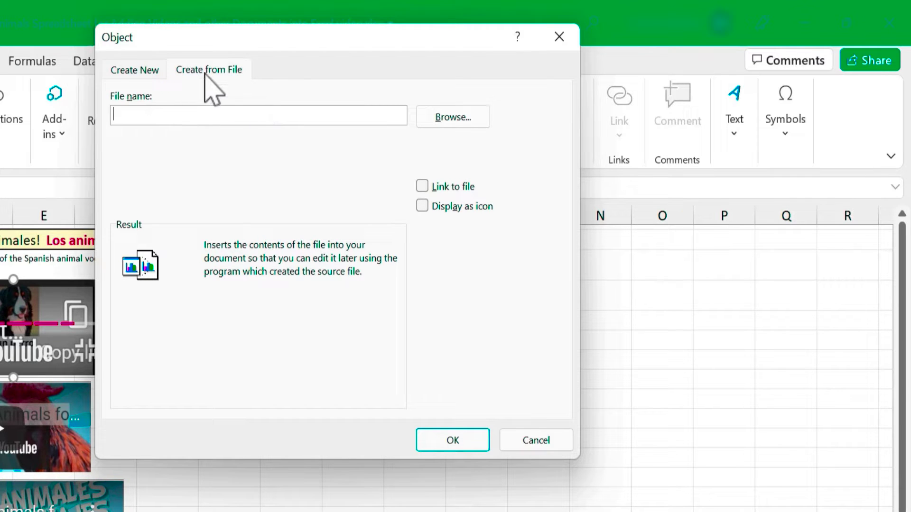
# - Embed Lions.mp4 from file and move its icon up beside the videos
pyautogui.click(463, 119)
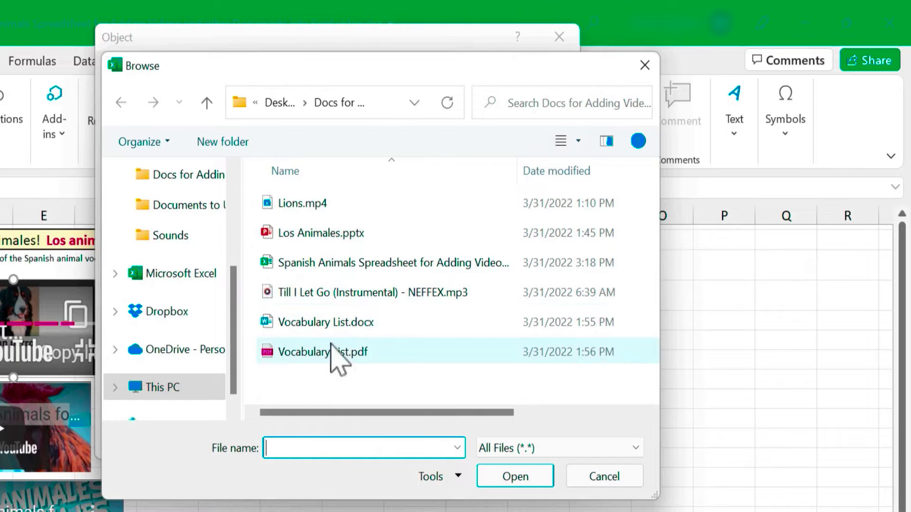
pyautogui.moveTo(303, 204)
pyautogui.doubleClick(290, 205)
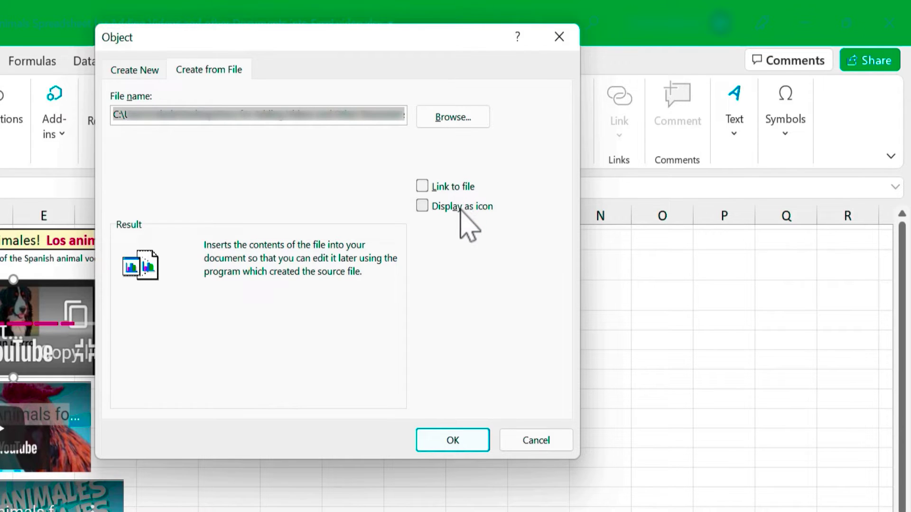
pyautogui.click(455, 440)
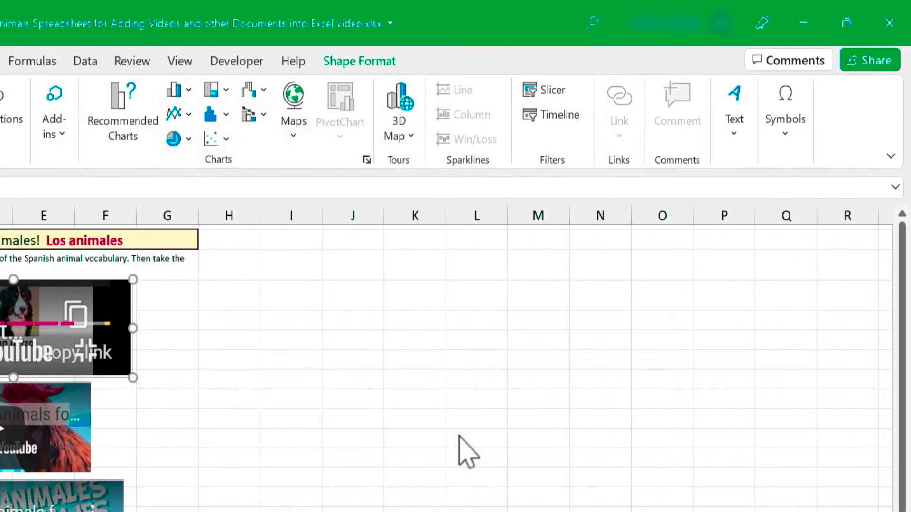
pyautogui.moveTo(412, 434)
pyautogui.mouseDown()
pyautogui.moveTo(336, 343)
pyautogui.moveTo(276, 311)
pyautogui.mouseUp()
pyautogui.press('Escape')
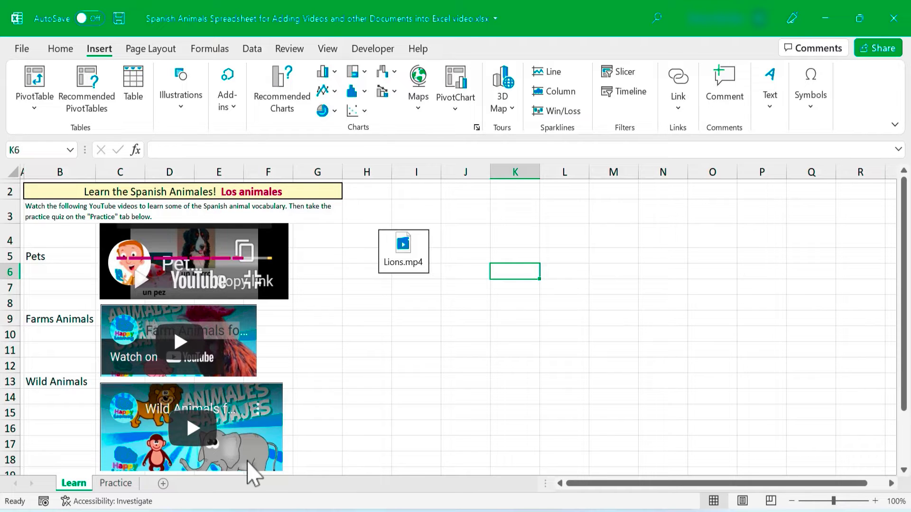
# - Play the embedded Lions.mp4, close the player, and switch to the source files folder
pyautogui.doubleClick(411, 264)
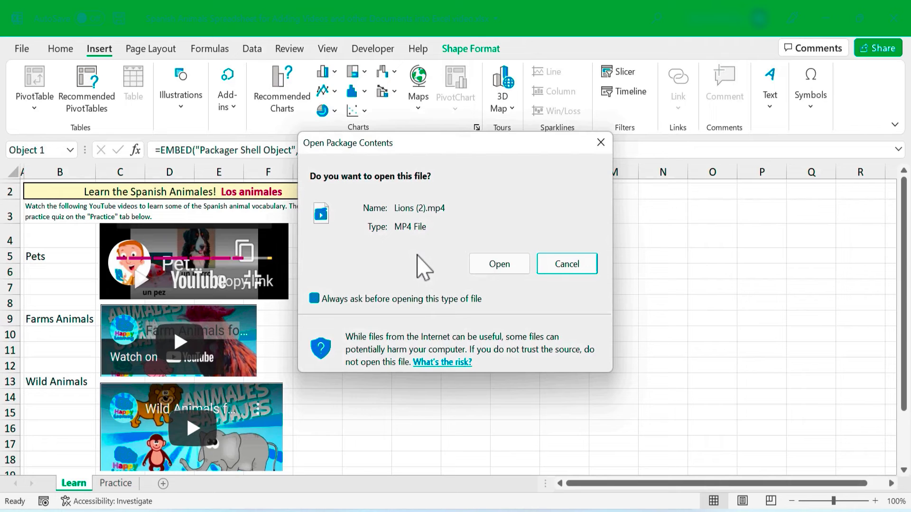
pyautogui.click(516, 269)
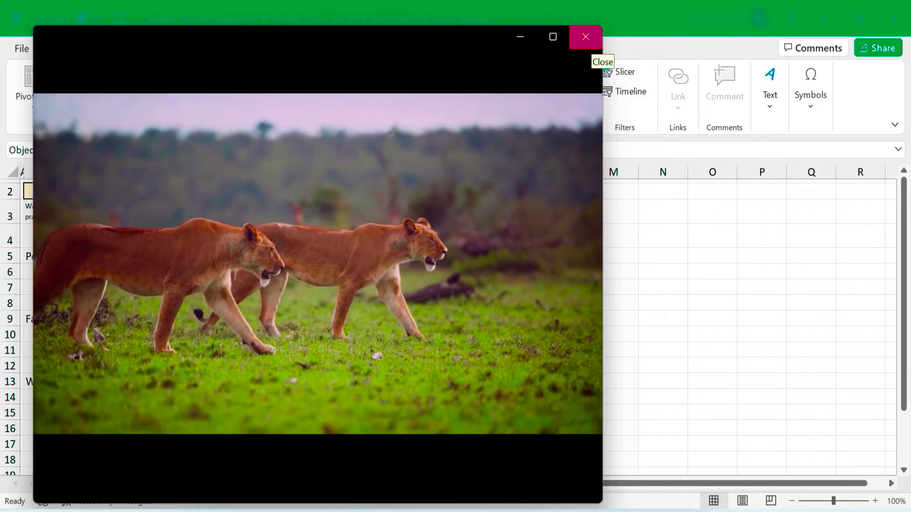
pyautogui.click(586, 44)
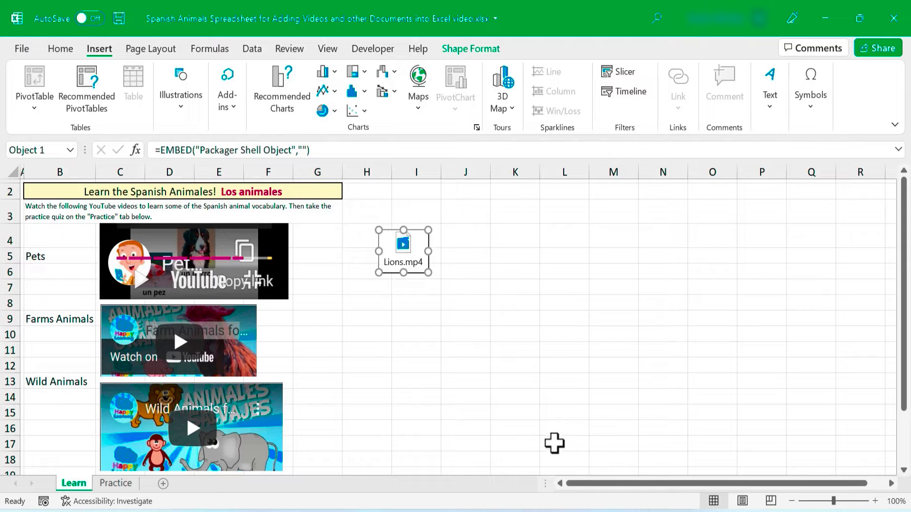
pyautogui.hotkey('alt', 'Tab')
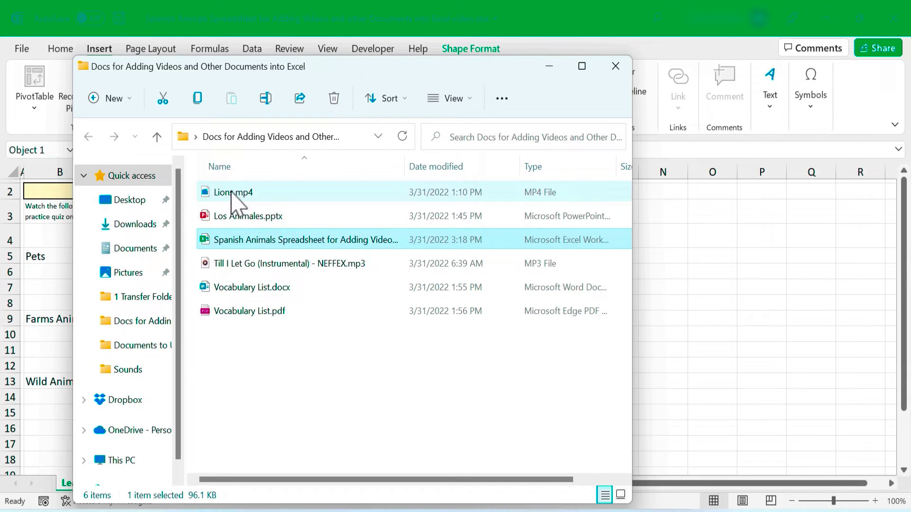
# - Delete Lions.mp4 from the lesson folder and permanently empty the Recycle Bin
pyautogui.click(233, 194)
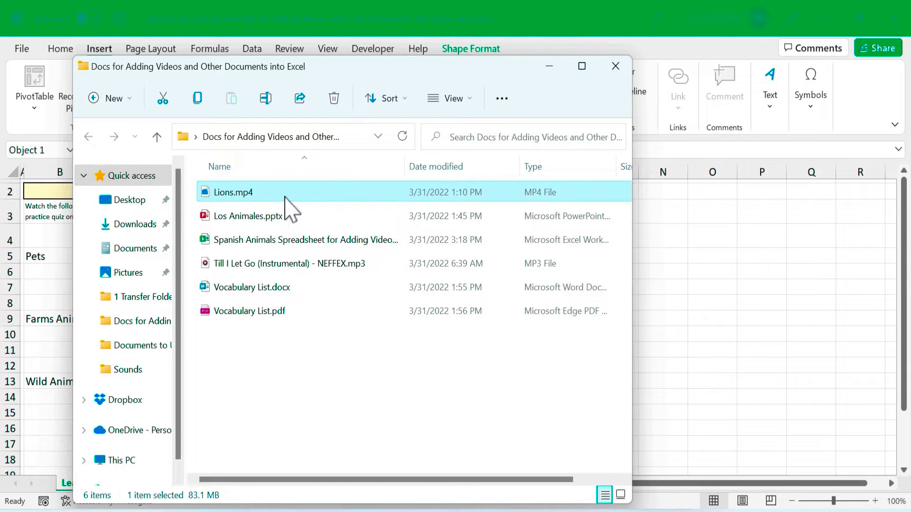
pyautogui.click(334, 98)
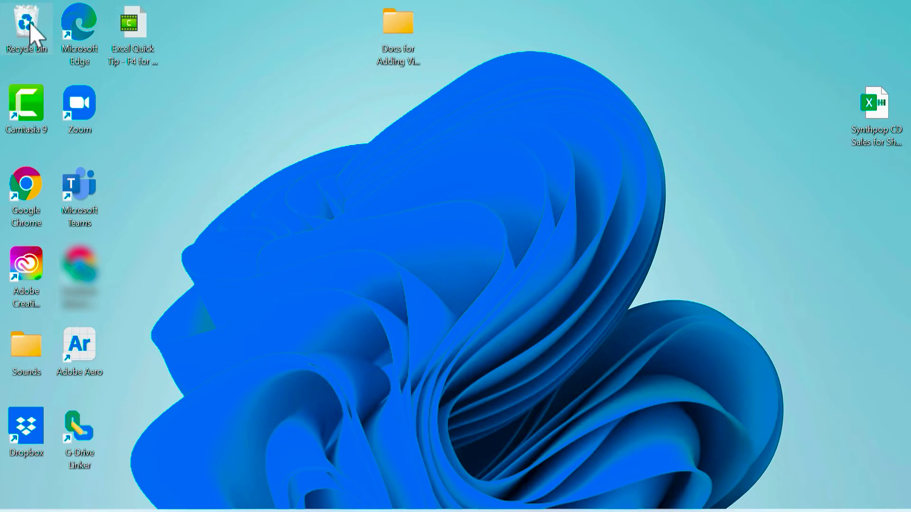
pyautogui.rightClick(30, 24)
pyautogui.click(76, 49)
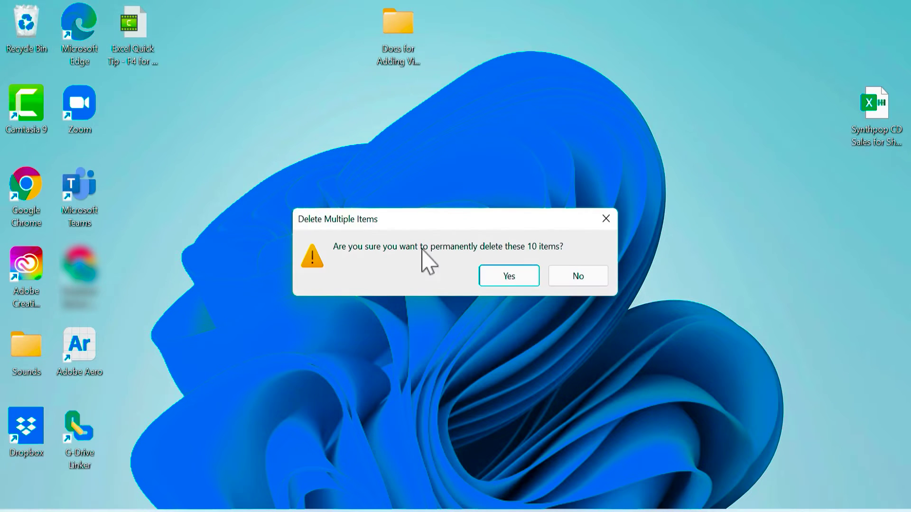
pyautogui.click(491, 280)
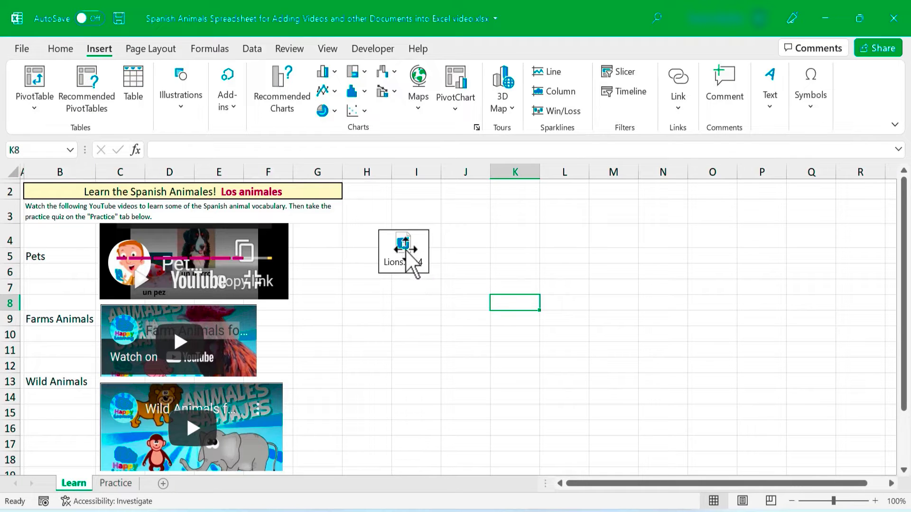
# - Play the embedded Lions.mp4 video from the Learn sheet, then close the player and deselect it
pyautogui.doubleClick(407, 248)
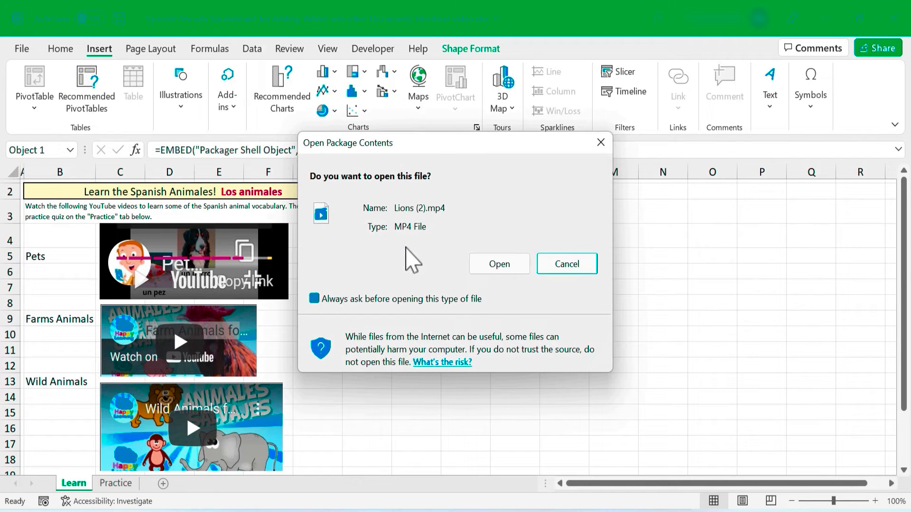
pyautogui.click(499, 266)
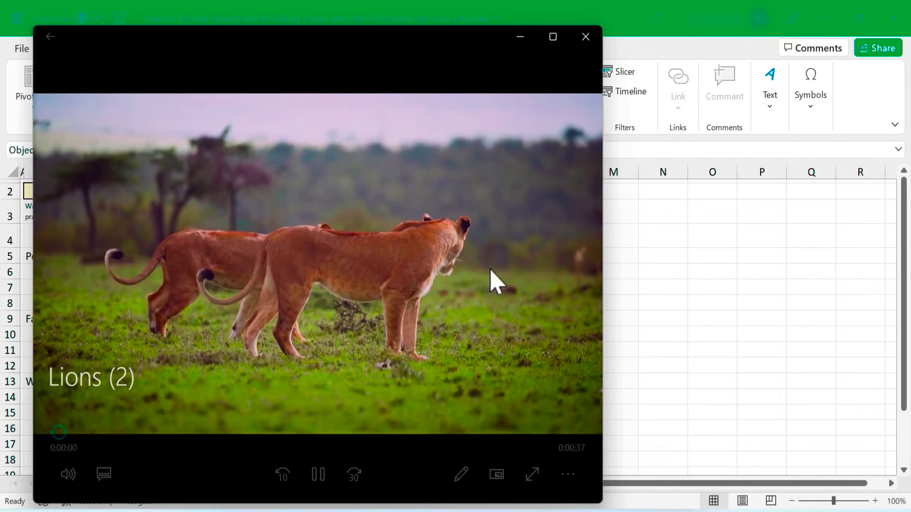
pyautogui.click(585, 37)
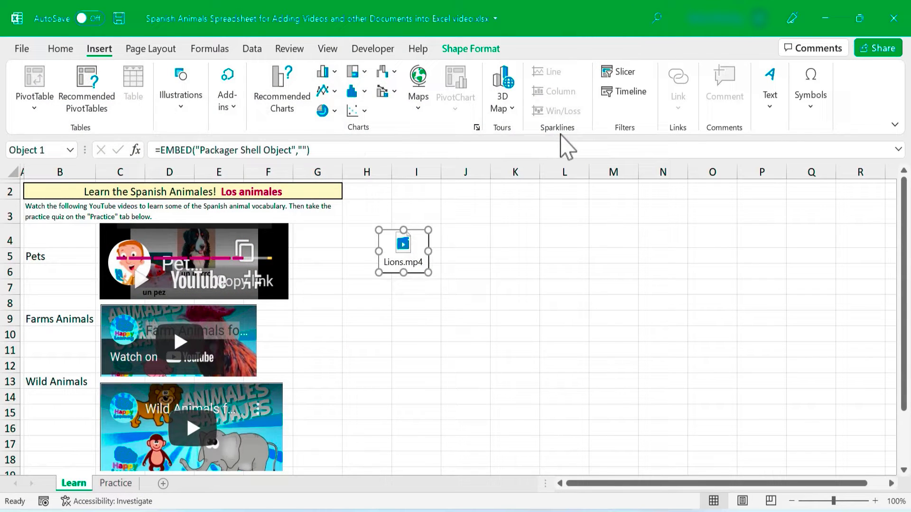
pyautogui.click(546, 234)
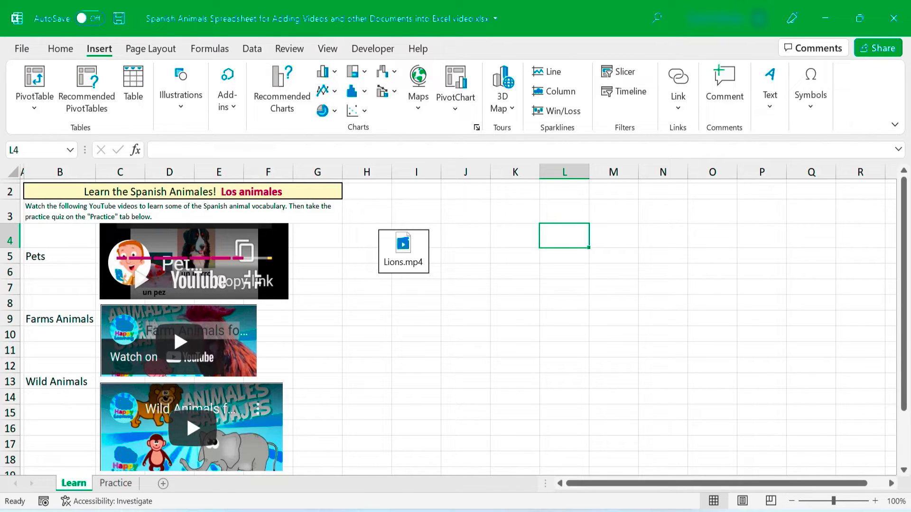
# - Record a 10-second voice clip on Vocaroo in Chrome, then save it and download it as an MP3
pyautogui.click(613, 350)
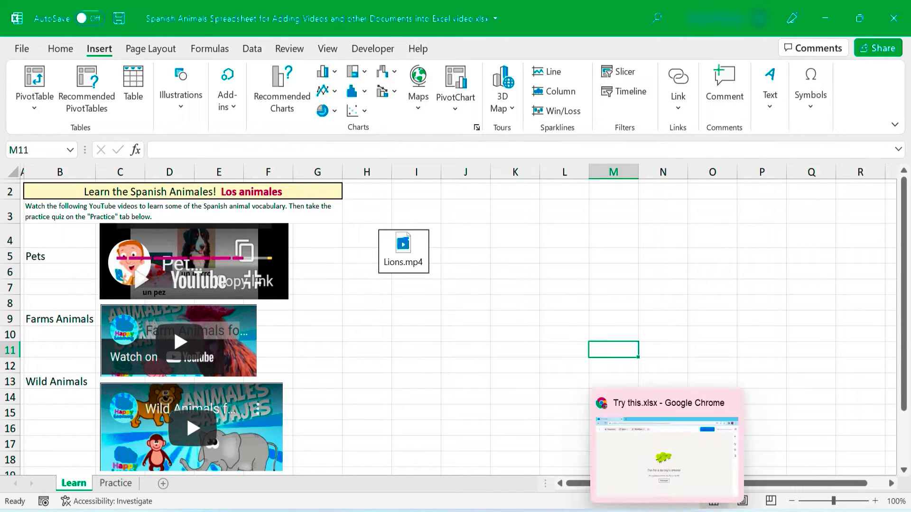
pyautogui.click(664, 450)
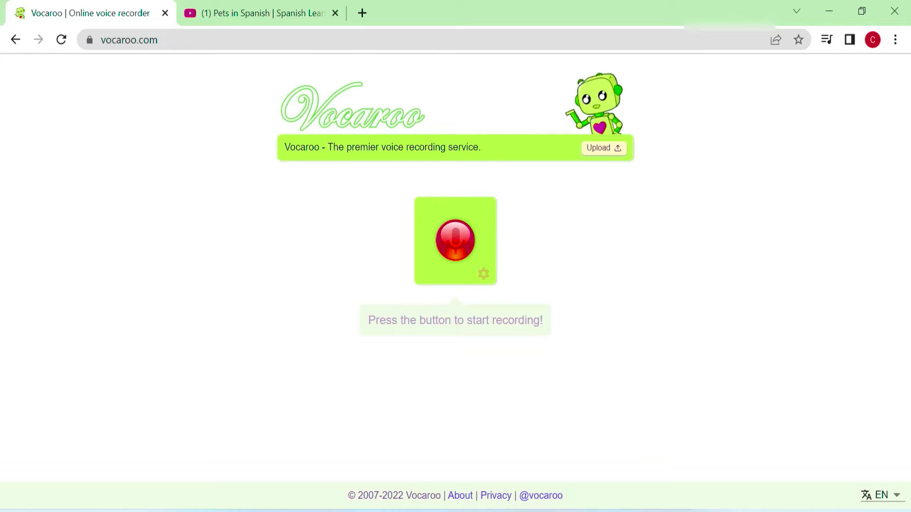
pyautogui.click(459, 247)
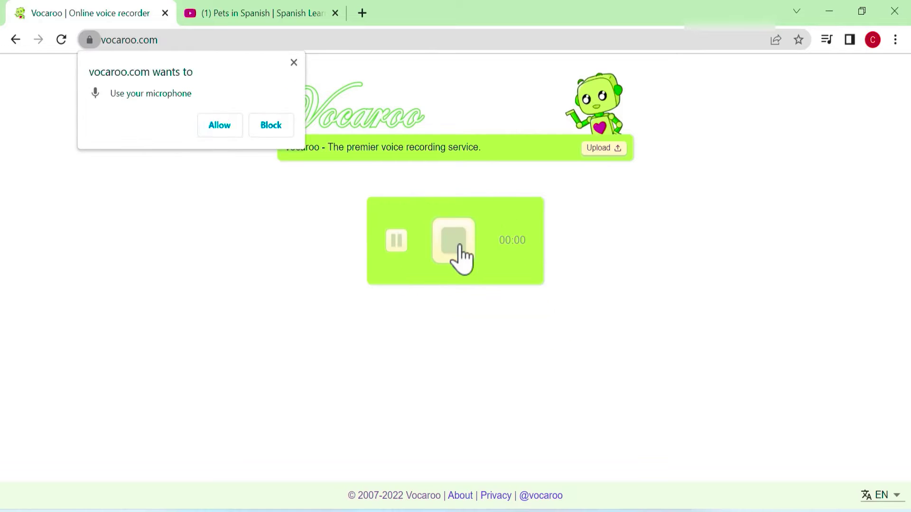
pyautogui.click(226, 126)
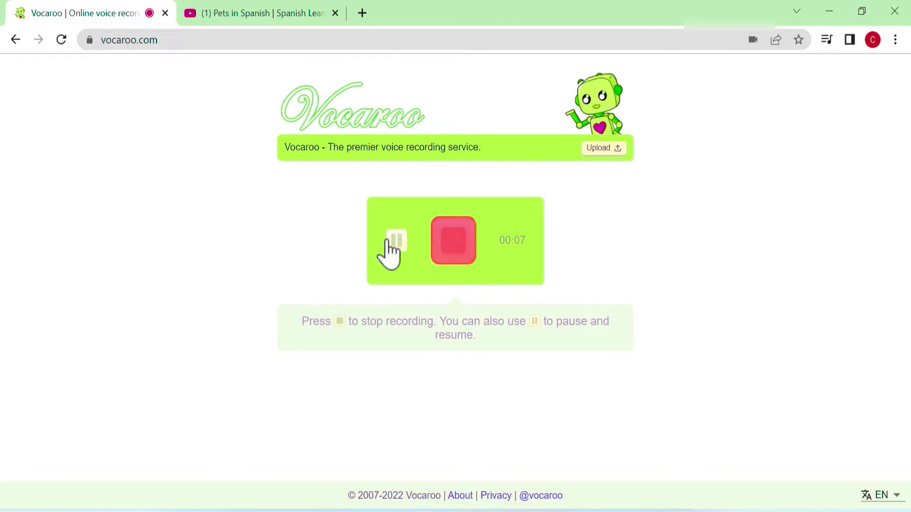
pyautogui.click(465, 251)
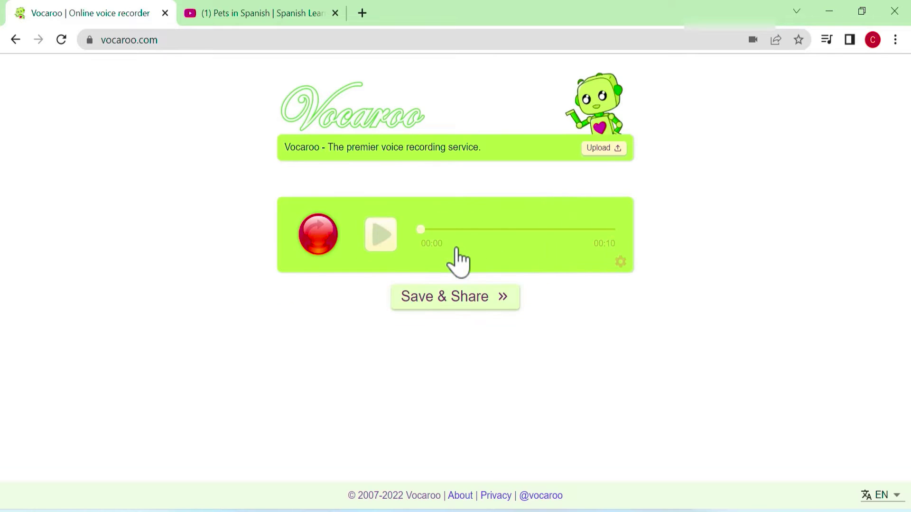
pyautogui.click(496, 313)
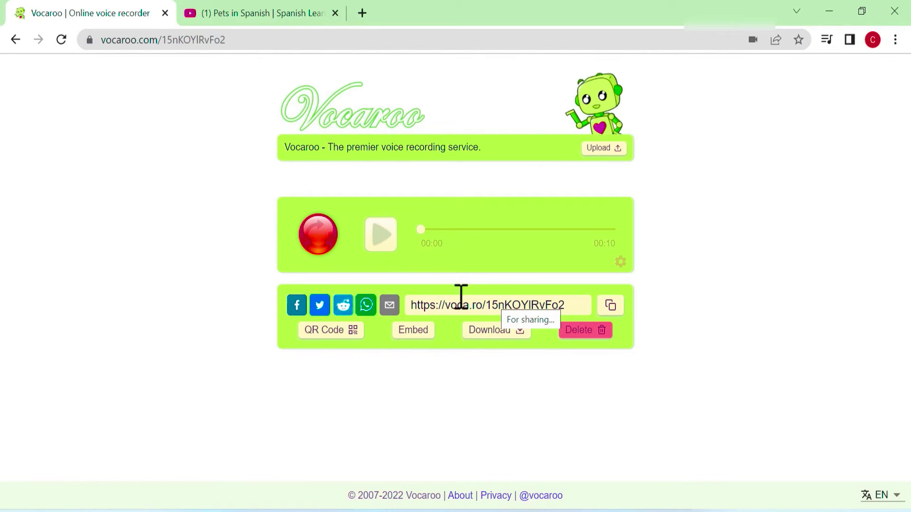
pyautogui.click(500, 330)
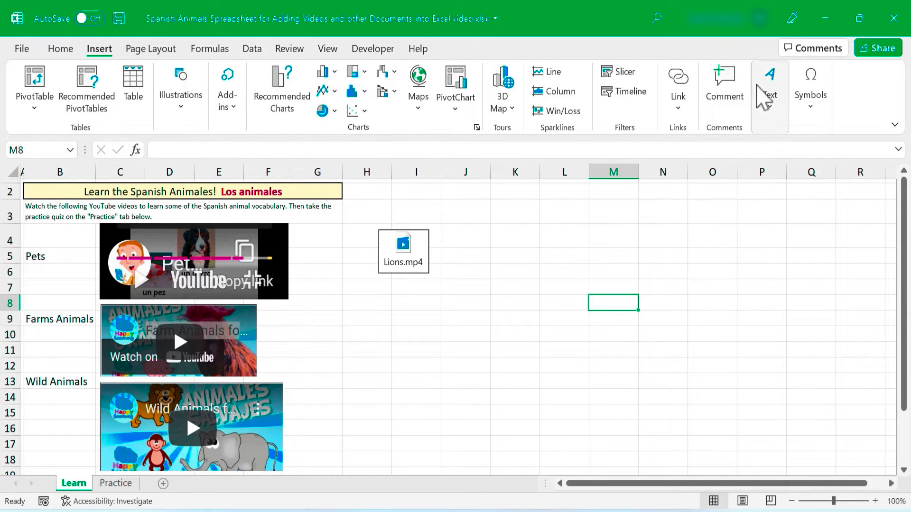
# - In the Object dialog, choose the downloaded Vocaroo MP3 from Downloads, set to display as an icon
pyautogui.click(769, 101)
pyautogui.click(887, 173)
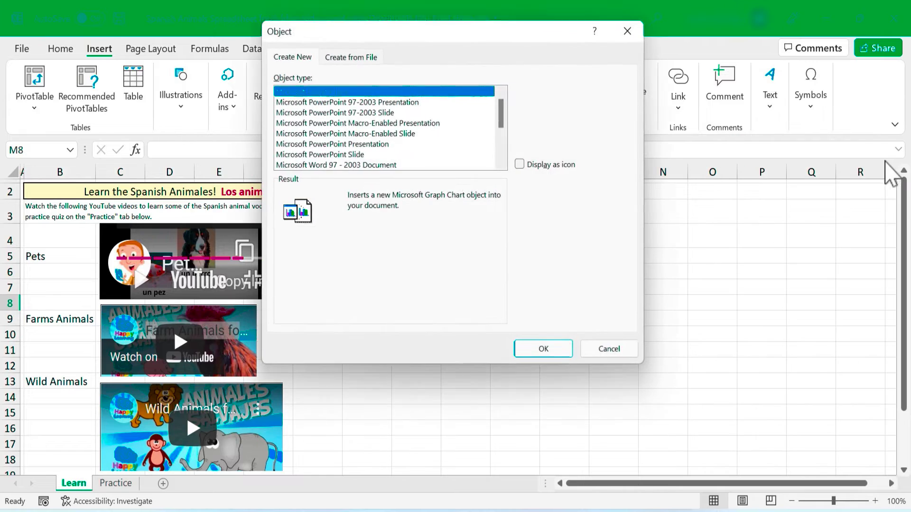
pyautogui.click(354, 58)
pyautogui.click(547, 94)
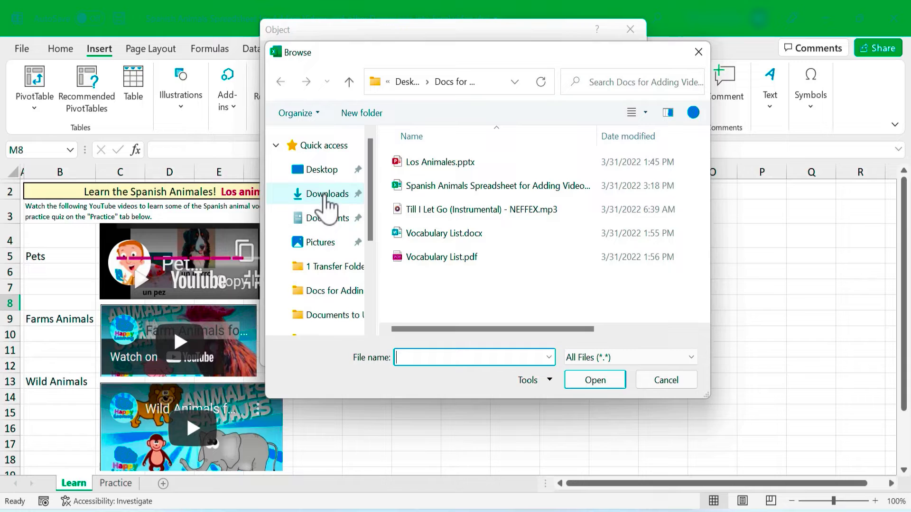
pyautogui.click(326, 196)
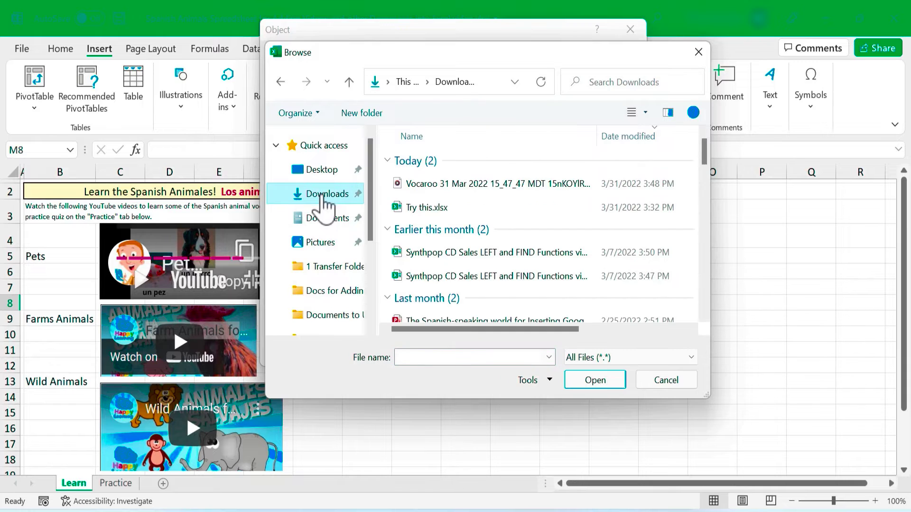
pyautogui.doubleClick(444, 183)
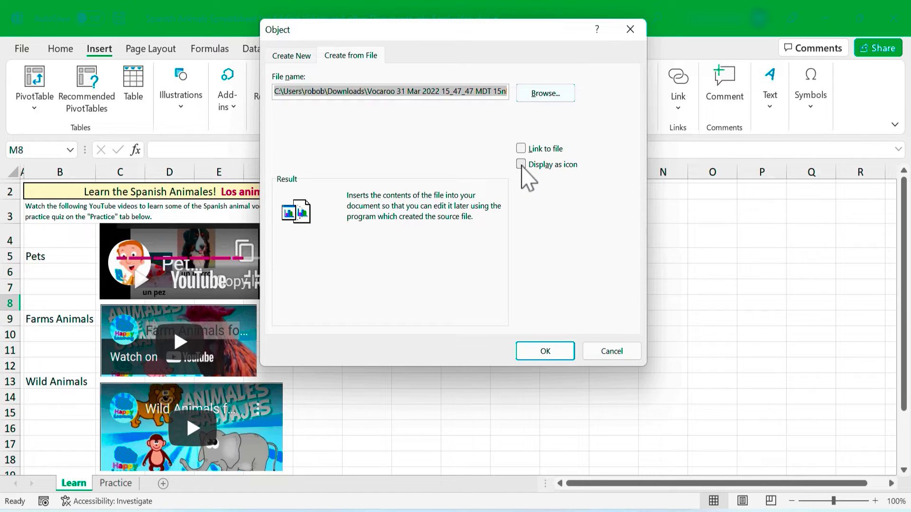
pyautogui.click(521, 164)
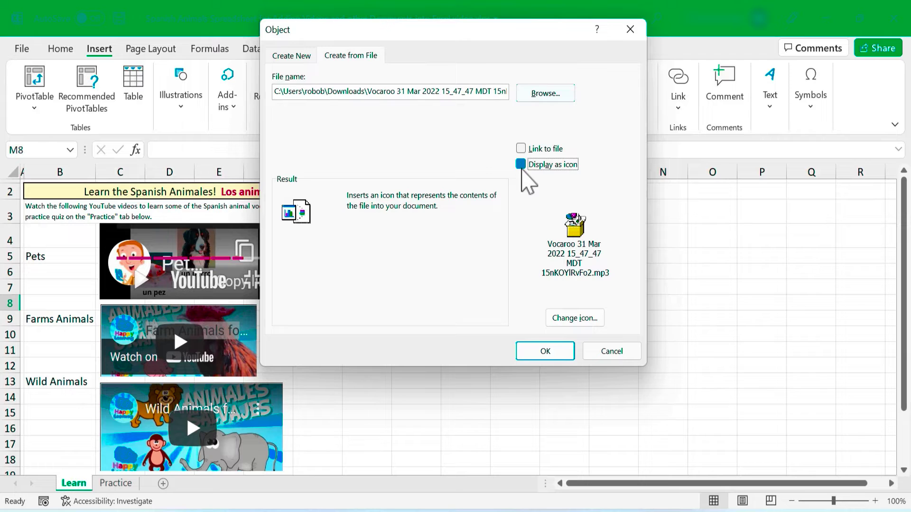
pyautogui.moveTo(521, 36); pyautogui.dragTo(653, 132)
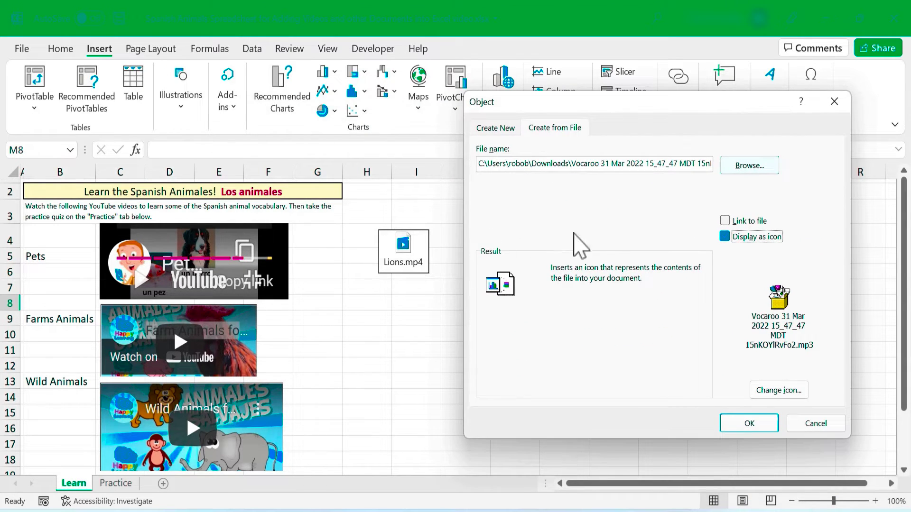
pyautogui.click(724, 236)
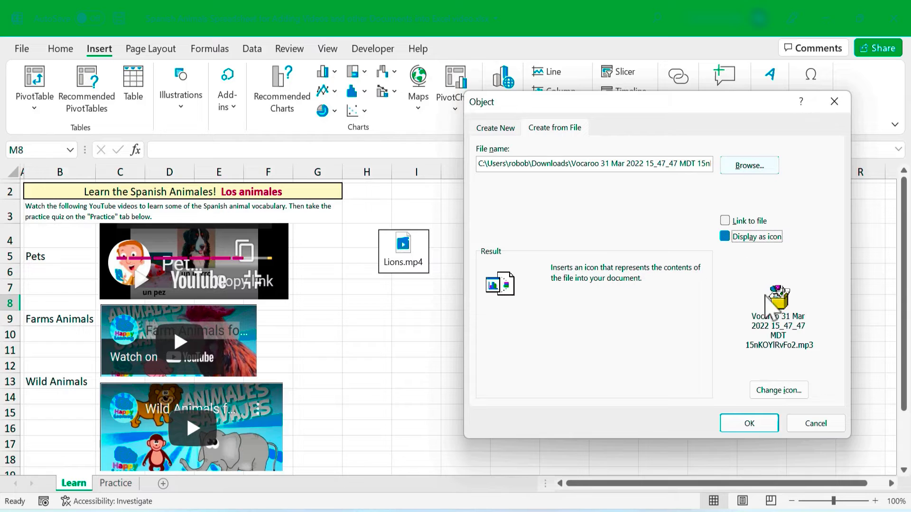
# - Caption the Vocaroo icon 'Listen to this Recording' and embed it on the Learn sheet
pyautogui.click(786, 391)
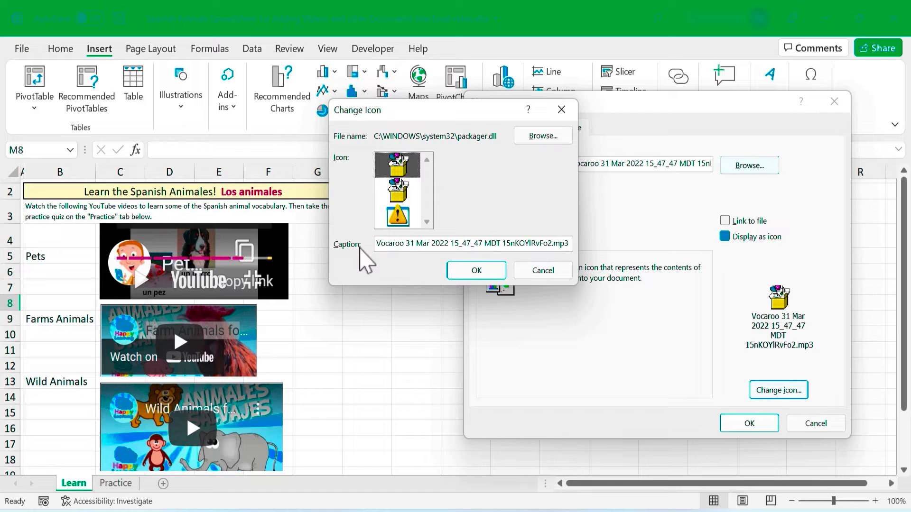
pyautogui.doubleClick(396, 243)
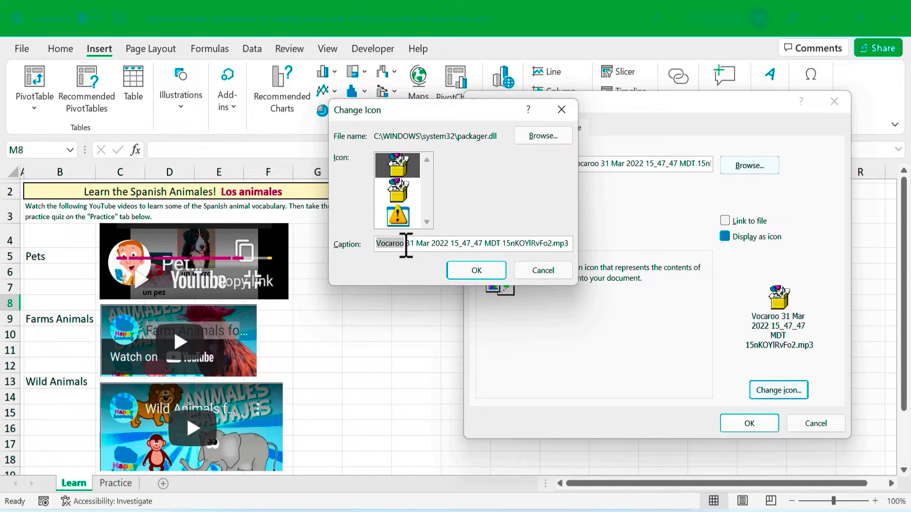
pyautogui.moveTo(406, 246); pyautogui.dragTo(504, 260)
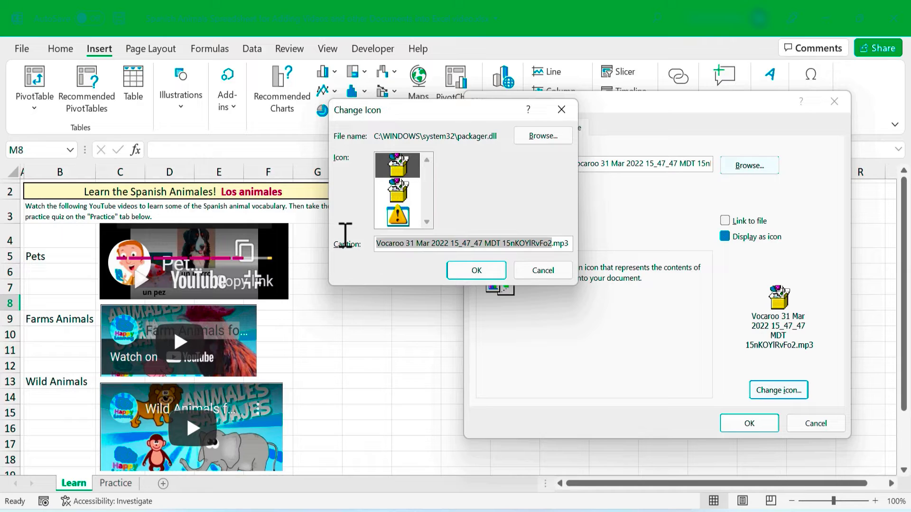
pyautogui.press('BackSpace')
pyautogui.write('Listen to this Recor')
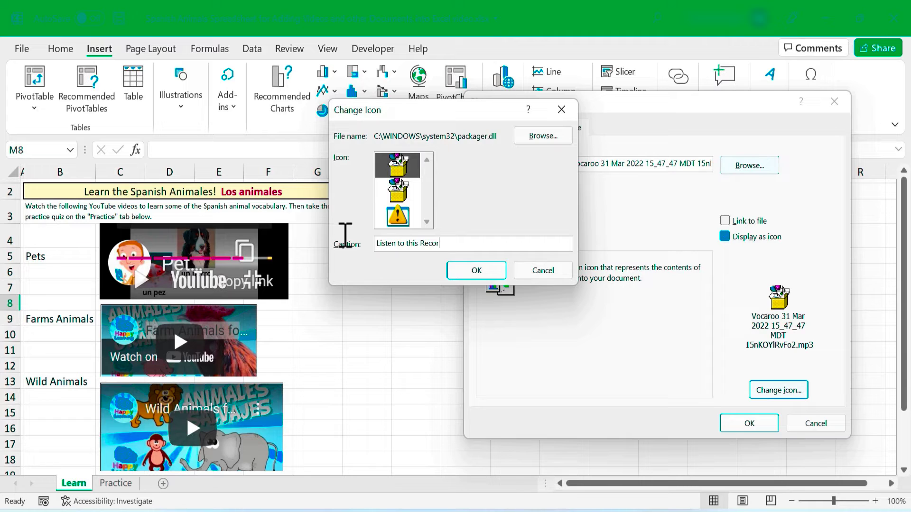
pyautogui.write('ding')
pyautogui.click(477, 270)
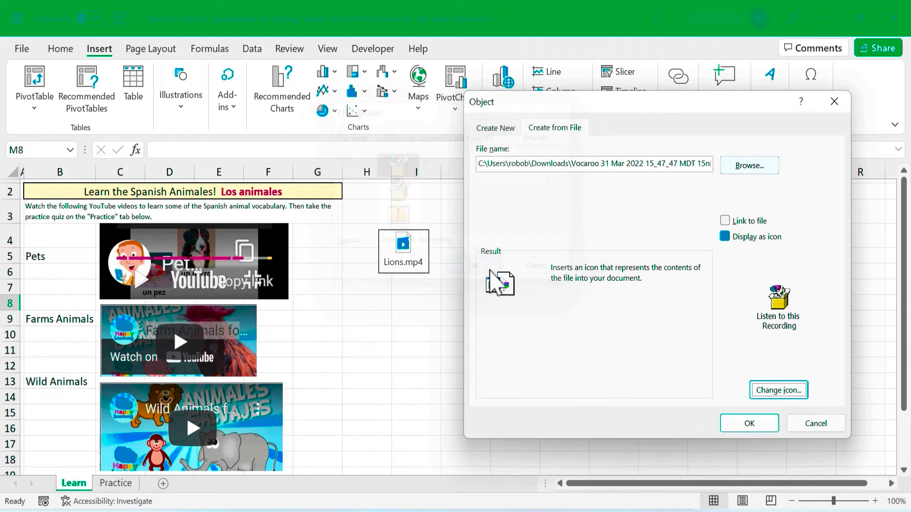
pyautogui.click(748, 422)
# - Move the recording icon to sit just below the Lions.mp4 icon
pyautogui.moveTo(630, 353); pyautogui.dragTo(415, 314)
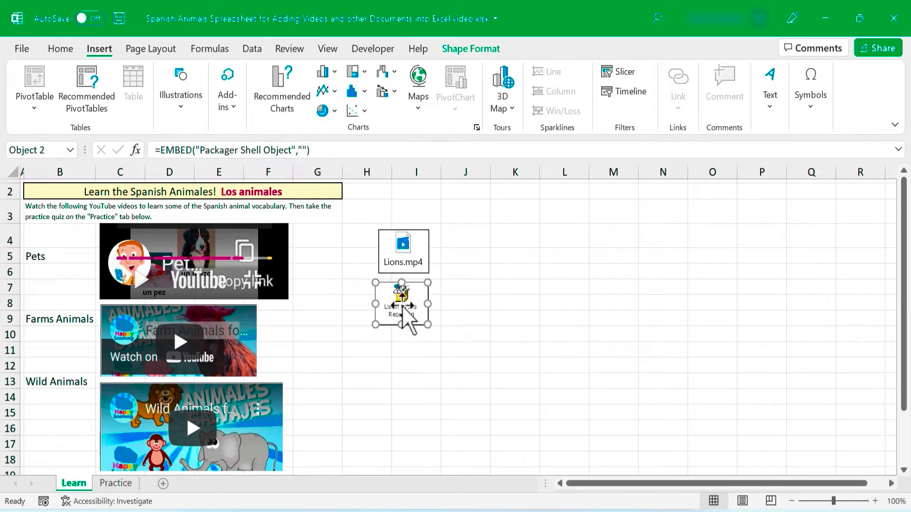
pyautogui.moveTo(415, 314)
pyautogui.mouseDown()
pyautogui.moveTo(476, 335)
pyautogui.moveTo(418, 335)
pyautogui.mouseUp()
pyautogui.click(501, 303)
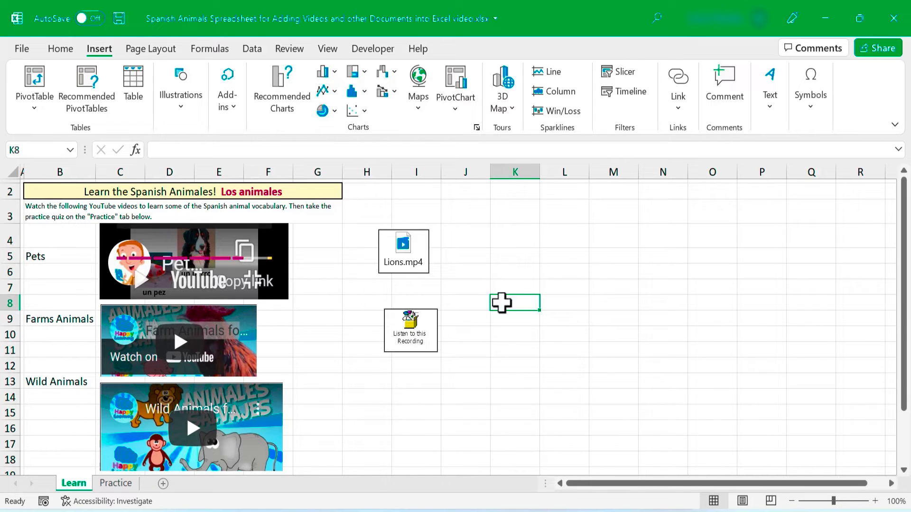
# - Play the embedded recording in Media Player to confirm the audio works
pyautogui.doubleClick(411, 329)
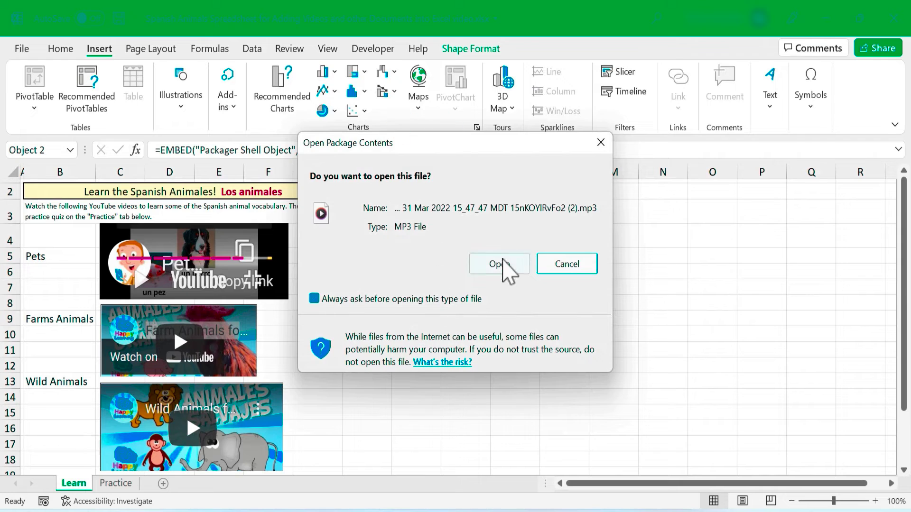
pyautogui.click(502, 262)
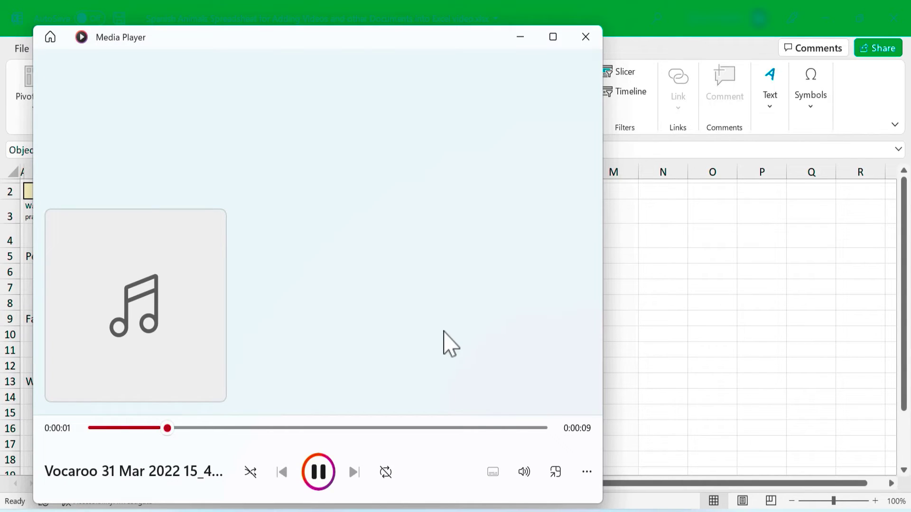
pyautogui.click(585, 38)
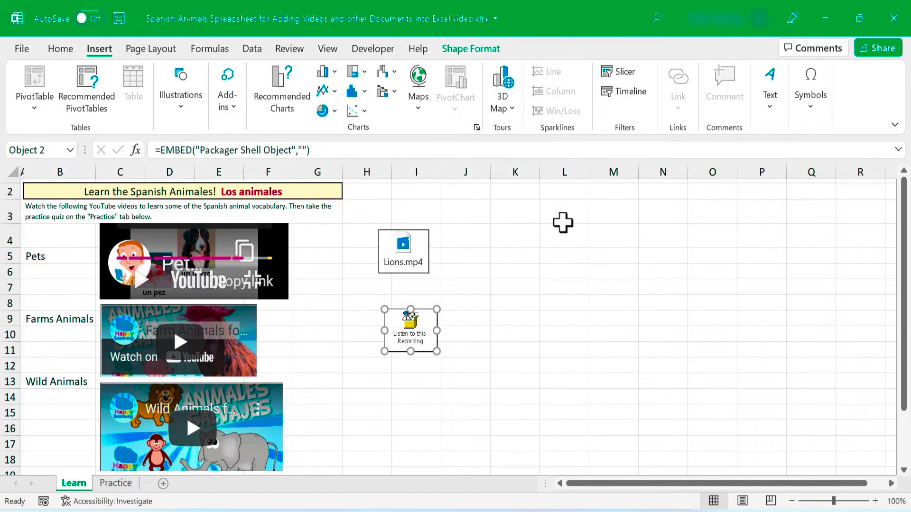
# - Nudge the recording icon into place, then embed Los Animales.pptx from file as a slide preview
pyautogui.press('Up')
pyautogui.press('Left')
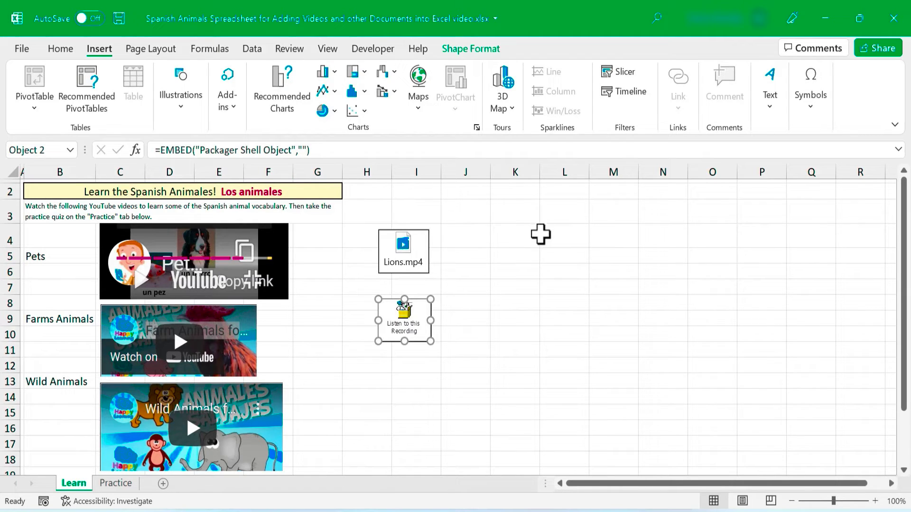
pyautogui.click(771, 109)
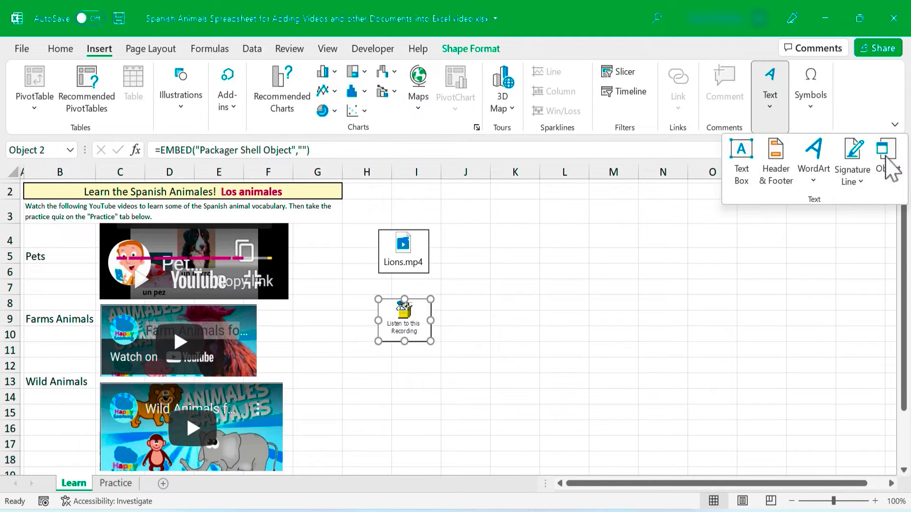
pyautogui.click(883, 145)
pyautogui.click(576, 130)
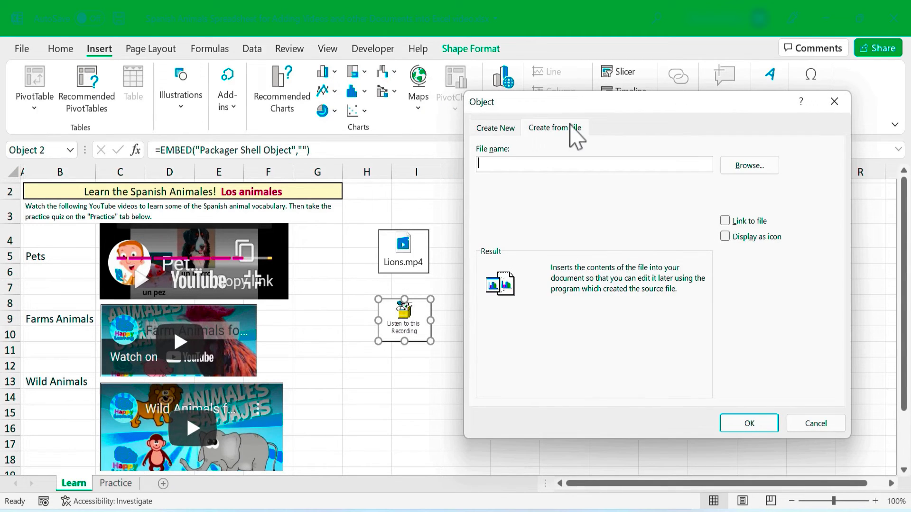
pyautogui.click(754, 170)
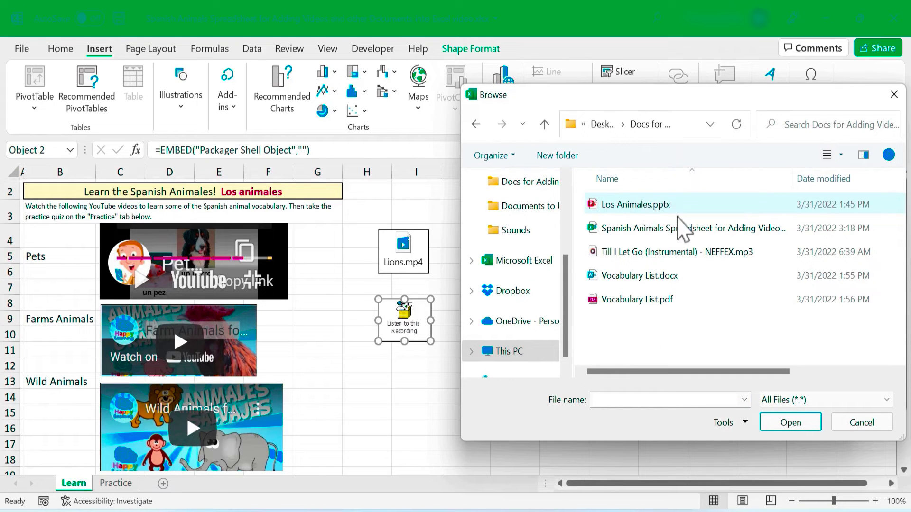
pyautogui.doubleClick(626, 208)
pyautogui.click(749, 423)
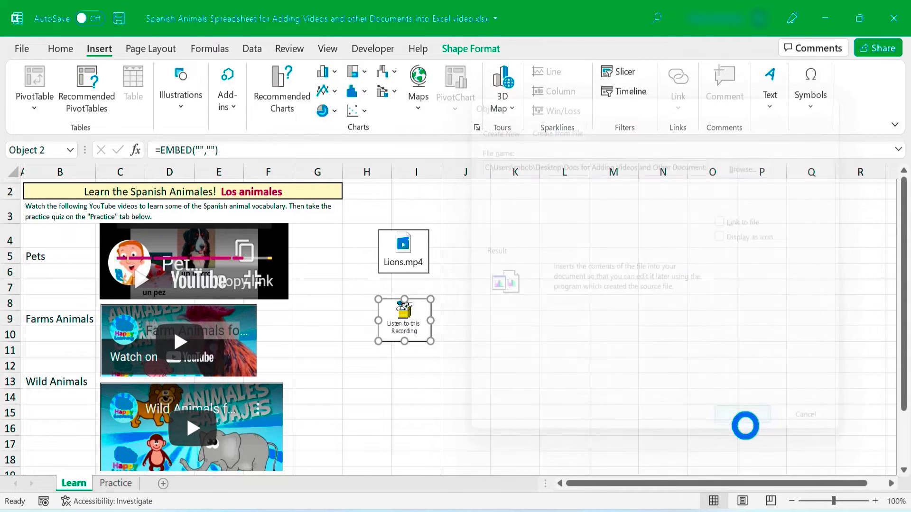
# - Shrink the Los Animales slide to a small preview and position it beside the Lions.mp4 icon
pyautogui.moveTo(561, 301); pyautogui.dragTo(540, 247)
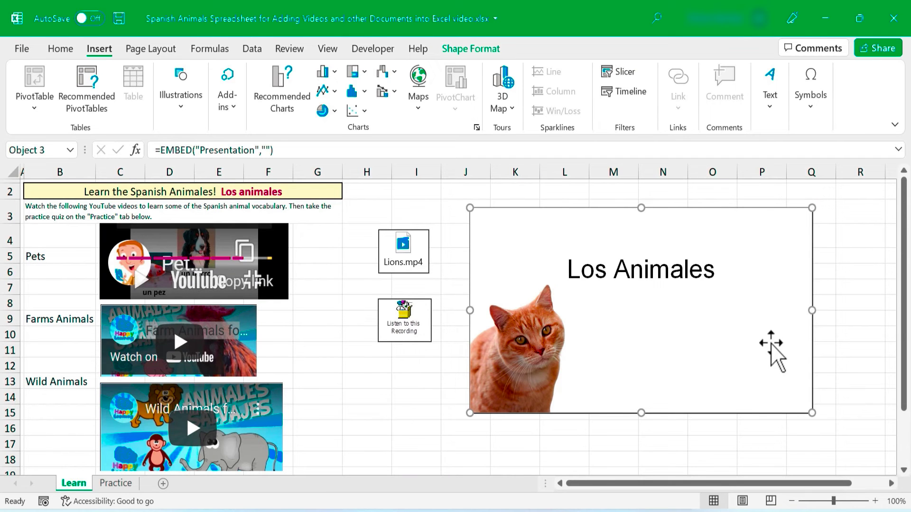
pyautogui.moveTo(470, 412); pyautogui.dragTo(688, 282)
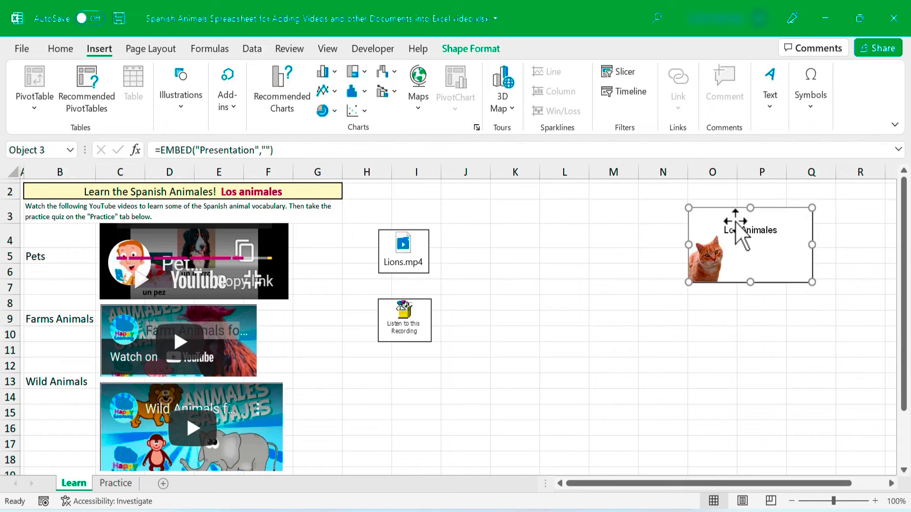
pyautogui.moveTo(736, 223)
pyautogui.mouseDown()
pyautogui.moveTo(402, 351)
pyautogui.moveTo(530, 236)
pyautogui.mouseUp()
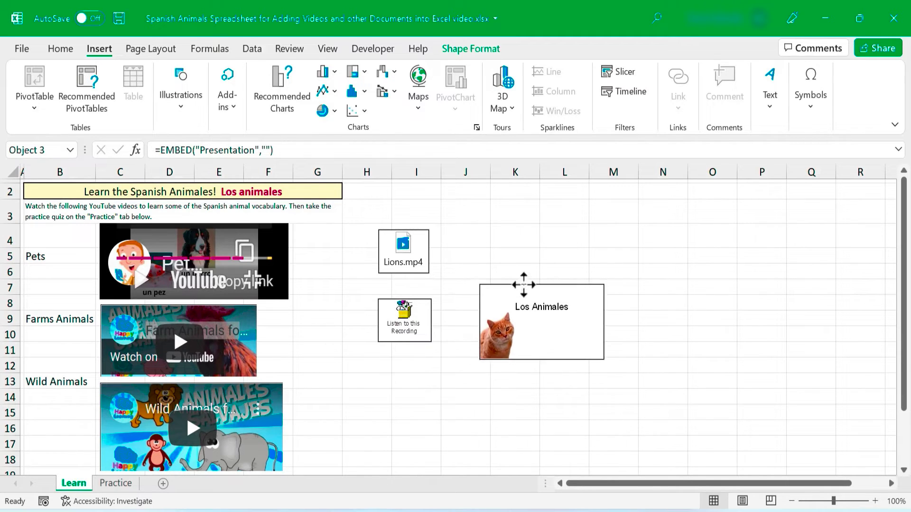
pyautogui.click(655, 333)
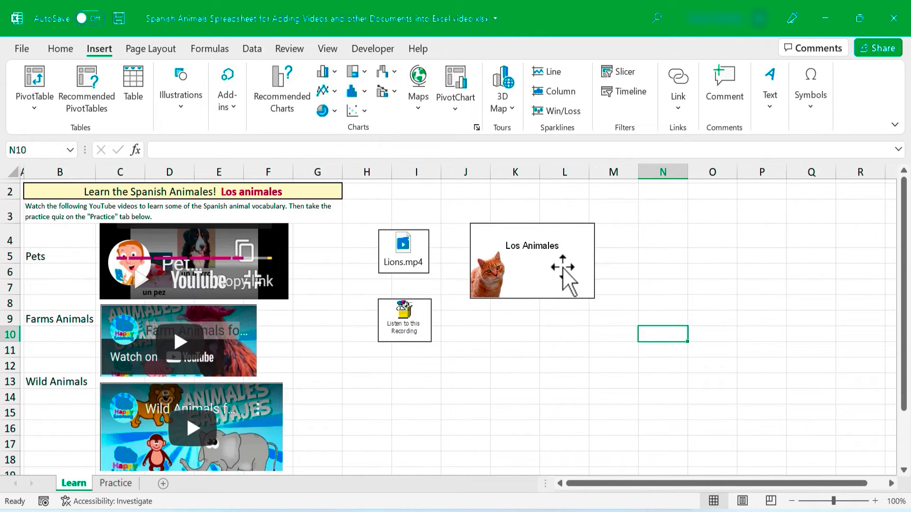
# - Choose Los Animales.pptx as a file object, set to display as an icon
pyautogui.click(780, 114)
pyautogui.click(883, 157)
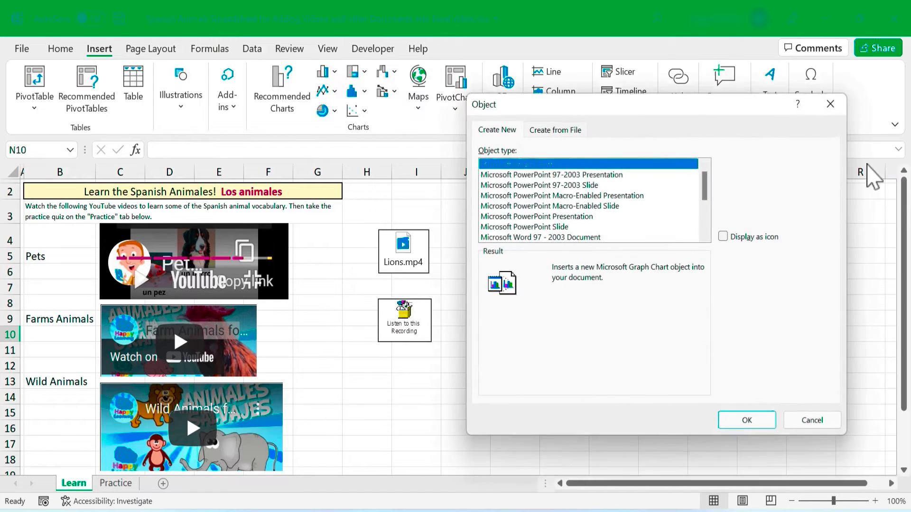
pyautogui.click(552, 127)
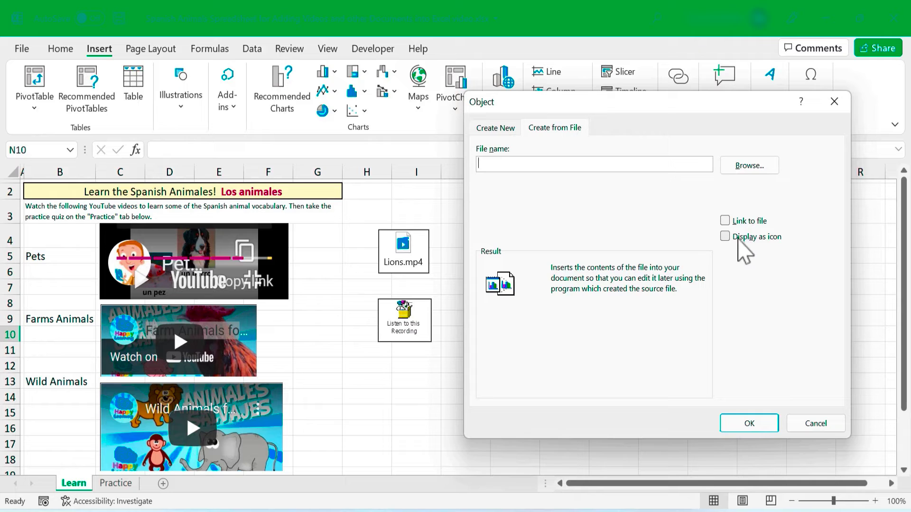
pyautogui.click(749, 173)
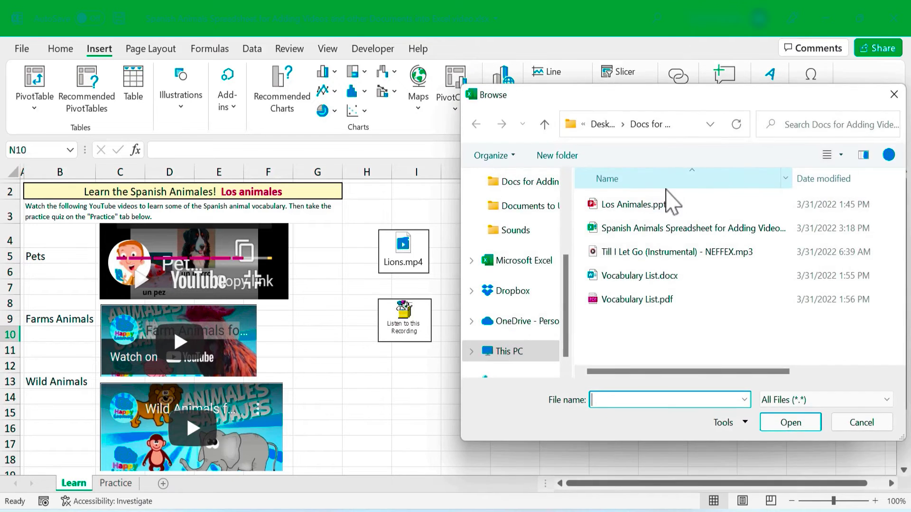
pyautogui.doubleClick(669, 203)
pyautogui.click(725, 237)
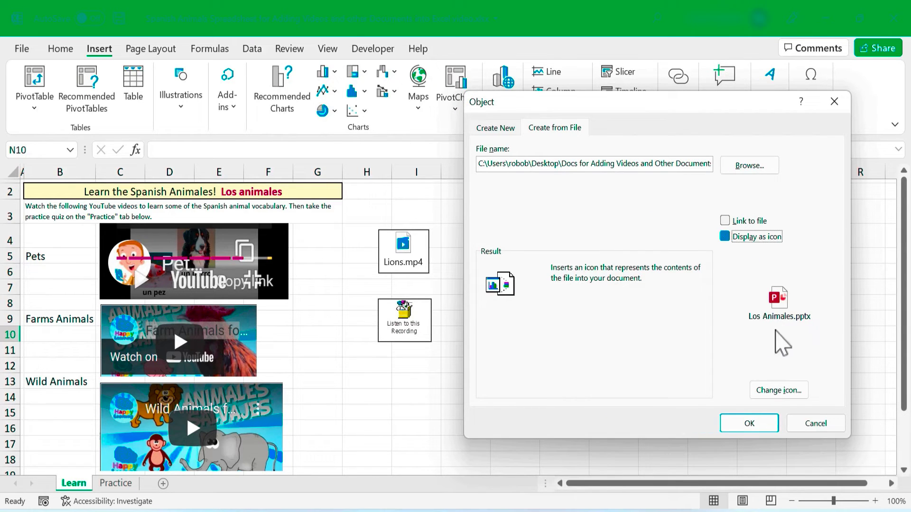
# - Caption the icon 'Los Animales Presentation' and embed it on the sheet
pyautogui.click(783, 390)
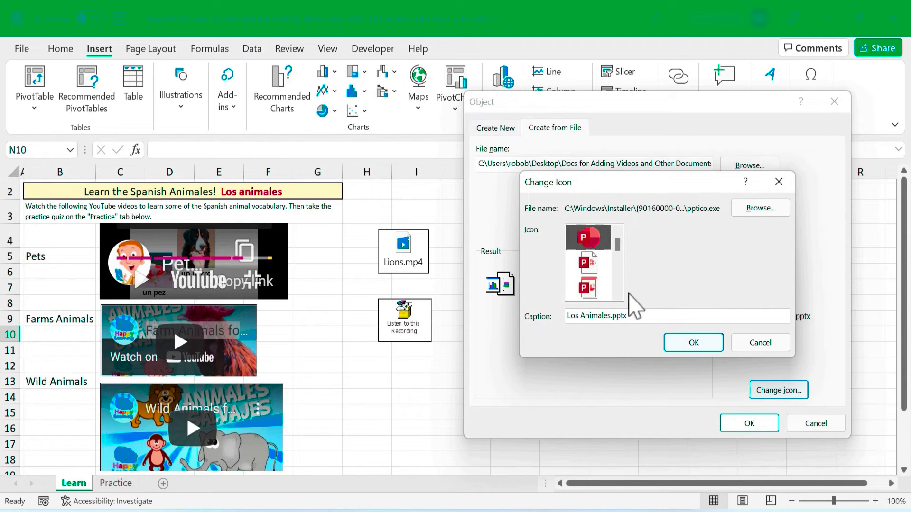
pyautogui.click(655, 322)
pyautogui.press('BackSpace')
pyautogui.press('BackSpace')
pyautogui.press('BackSpace')
pyautogui.write('Prese')
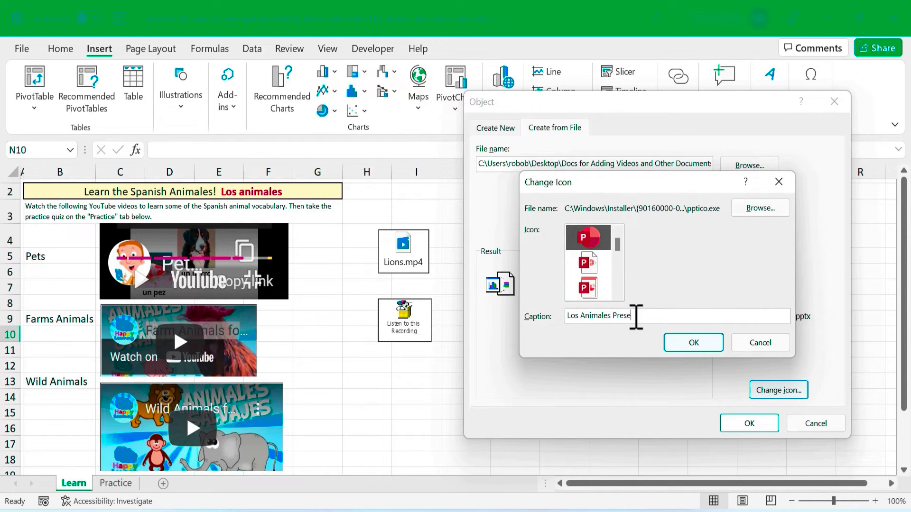
pyautogui.write('ntation')
pyautogui.press('Return')
pyautogui.click(748, 424)
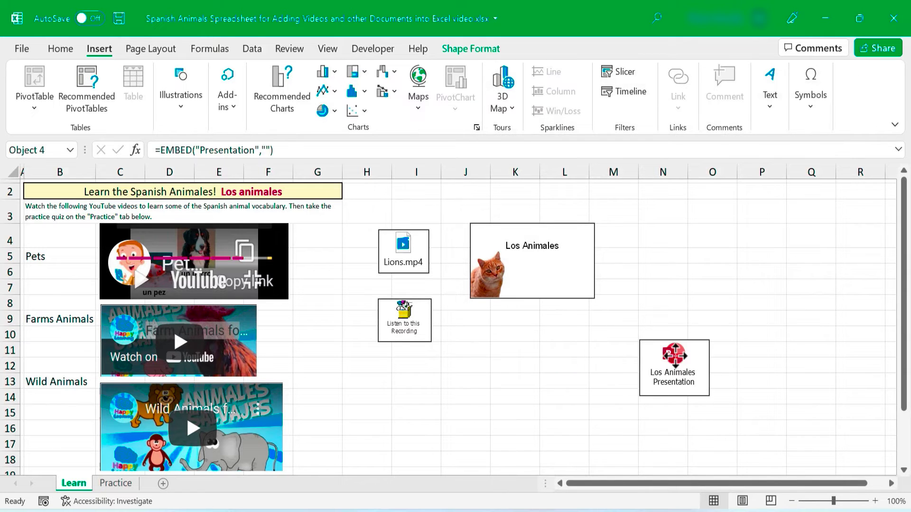
# - Drag the presentation icon beside the Los Animales slide preview
pyautogui.moveTo(674, 355); pyautogui.dragTo(645, 241)
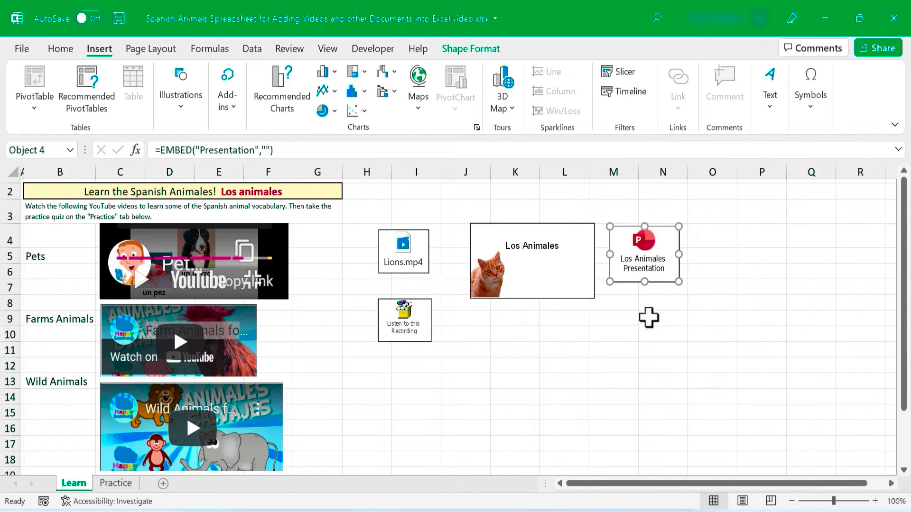
pyautogui.click(647, 332)
pyautogui.click(726, 268)
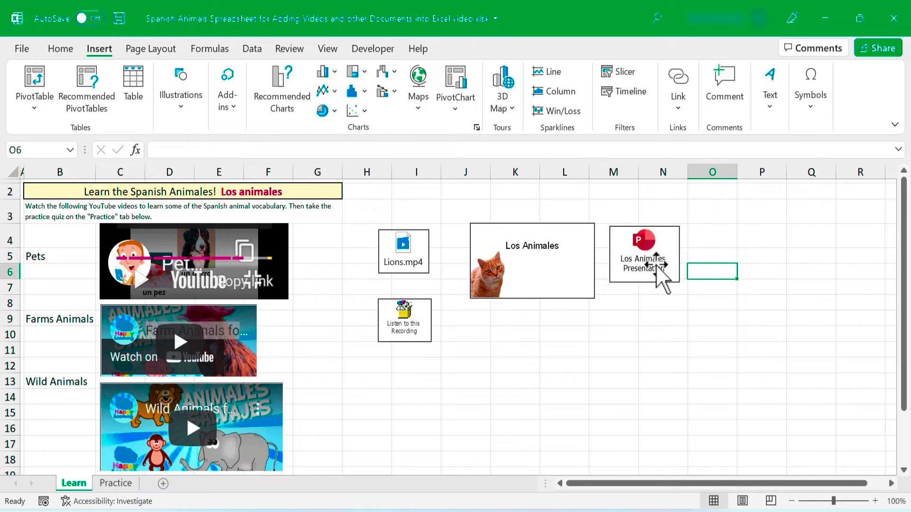
# - Embed the Chapter 5 Vocabulary Word document from file on the Learn sheet
pyautogui.click(643, 248)
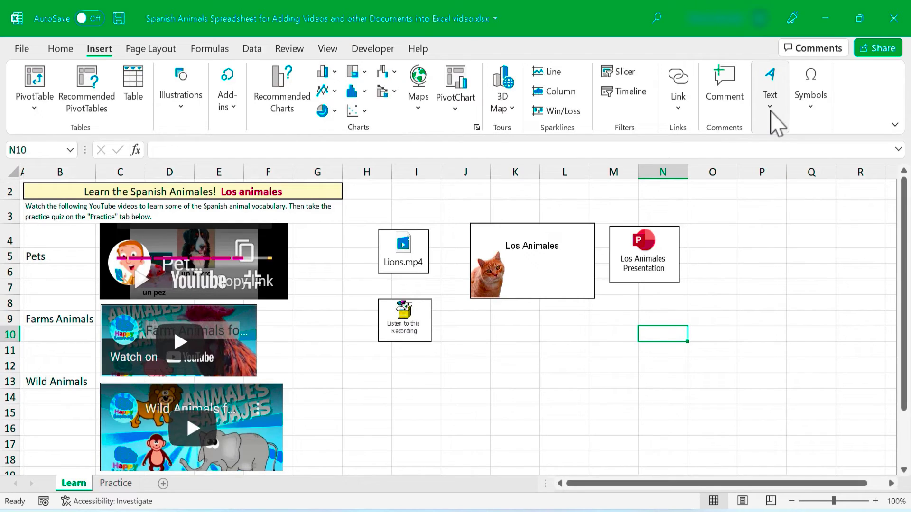
pyautogui.click(771, 116)
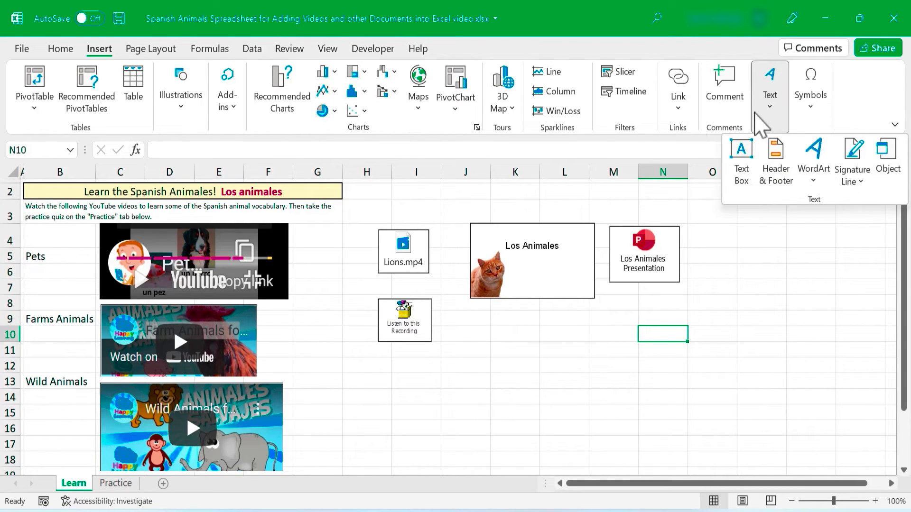
pyautogui.click(884, 157)
pyautogui.click(567, 135)
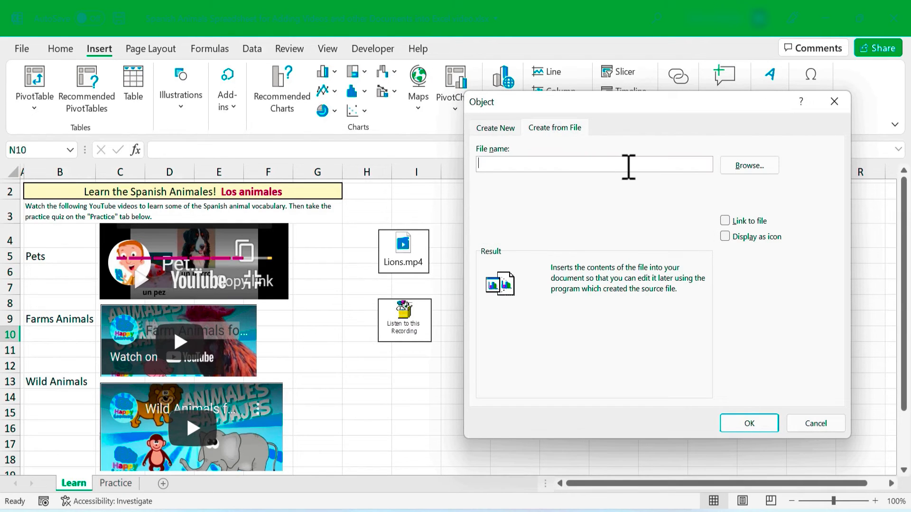
pyautogui.click(754, 168)
pyautogui.doubleClick(631, 278)
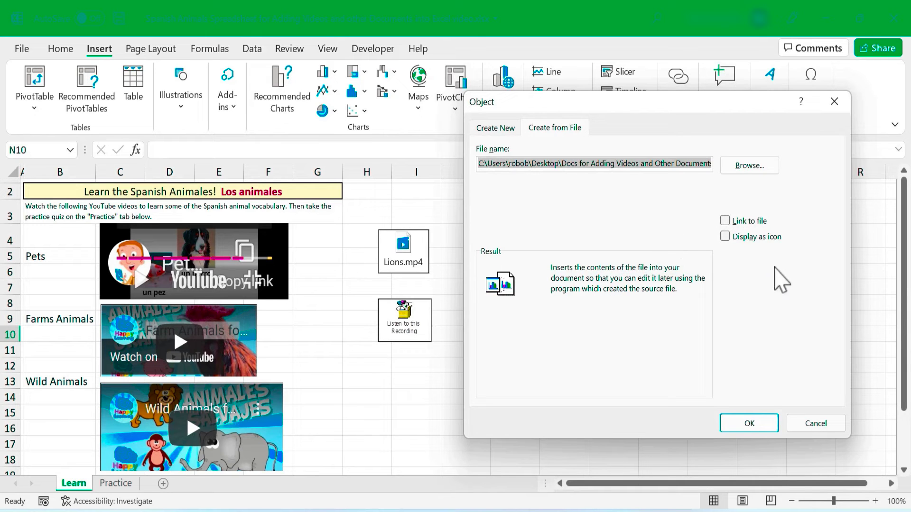
pyautogui.click(765, 424)
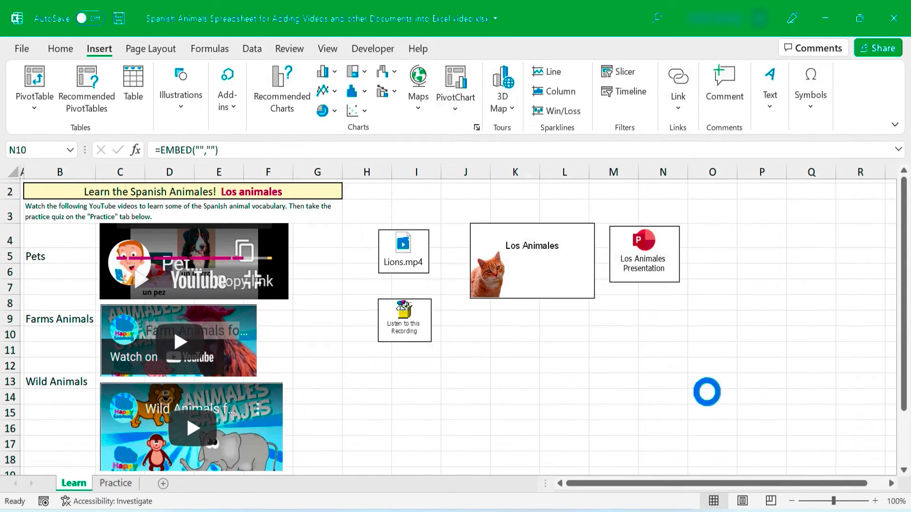
# - Move the vocabulary document below the Los Animales slide and narrow it to a slim column
pyautogui.moveTo(548, 203); pyautogui.dragTo(559, 275)
pyautogui.scroll(-5, 760, 368)
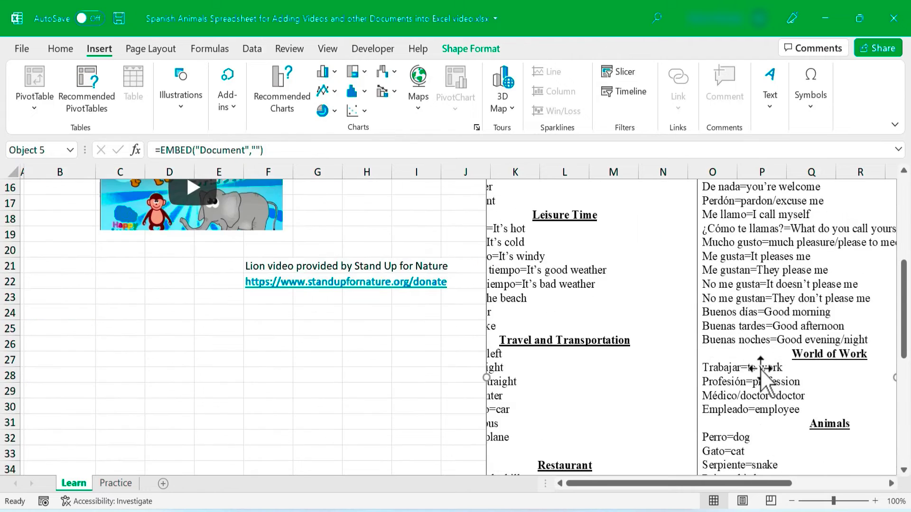
pyautogui.scroll(-2, 759, 369)
pyautogui.scroll(7, 759, 369)
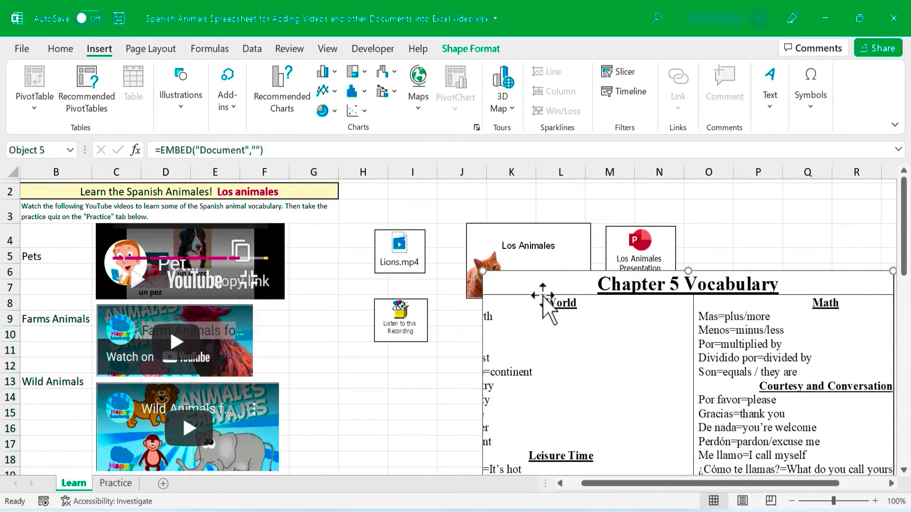
pyautogui.moveTo(489, 280); pyautogui.dragTo(444, 320)
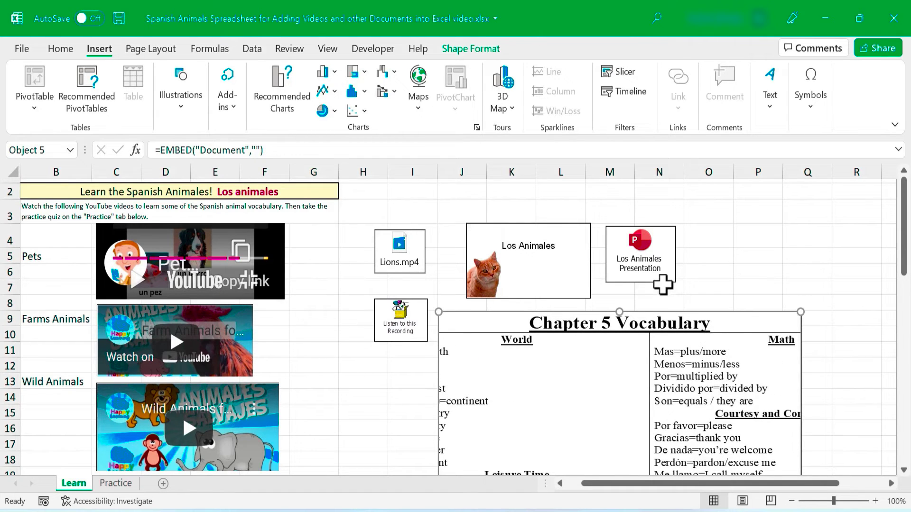
pyautogui.moveTo(801, 312); pyautogui.dragTo(641, 270)
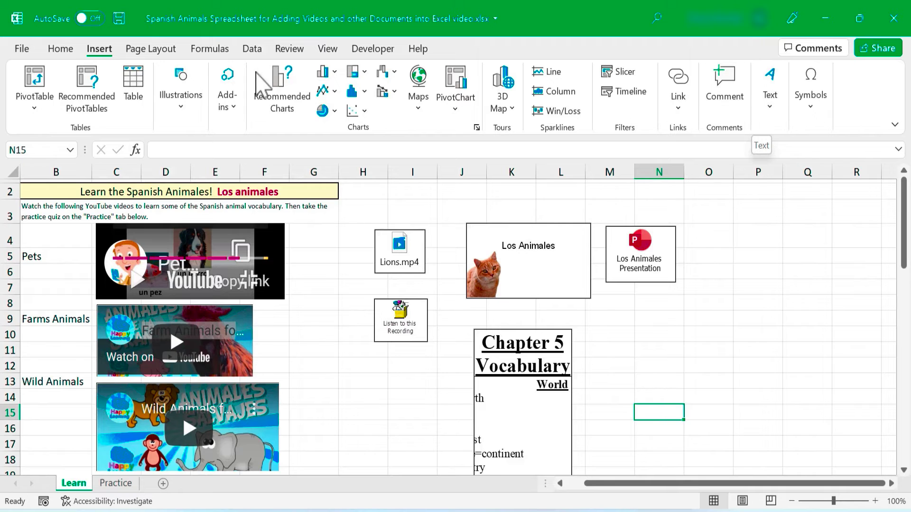
# - Embed Vocabulary List.pdf as an icon and enlarge it beside the vocabulary document
pyautogui.click(772, 112)
pyautogui.click(890, 150)
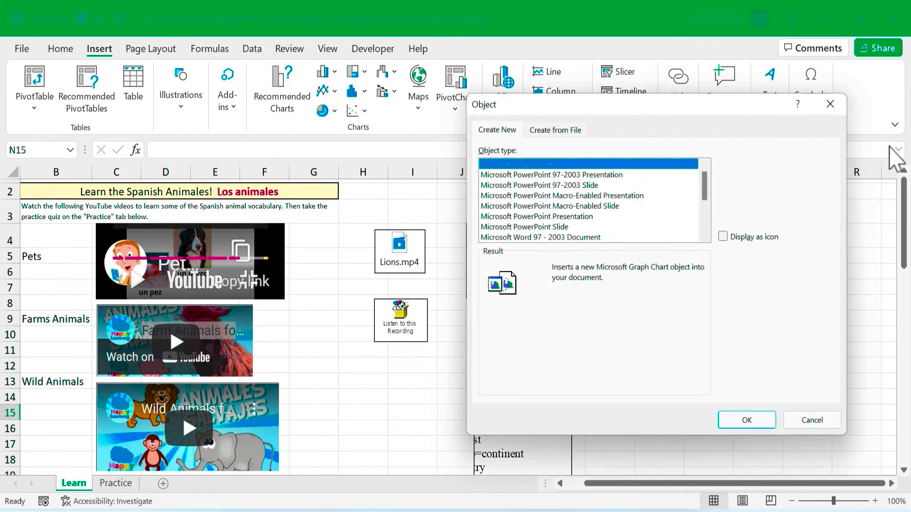
pyautogui.click(569, 127)
pyautogui.click(748, 166)
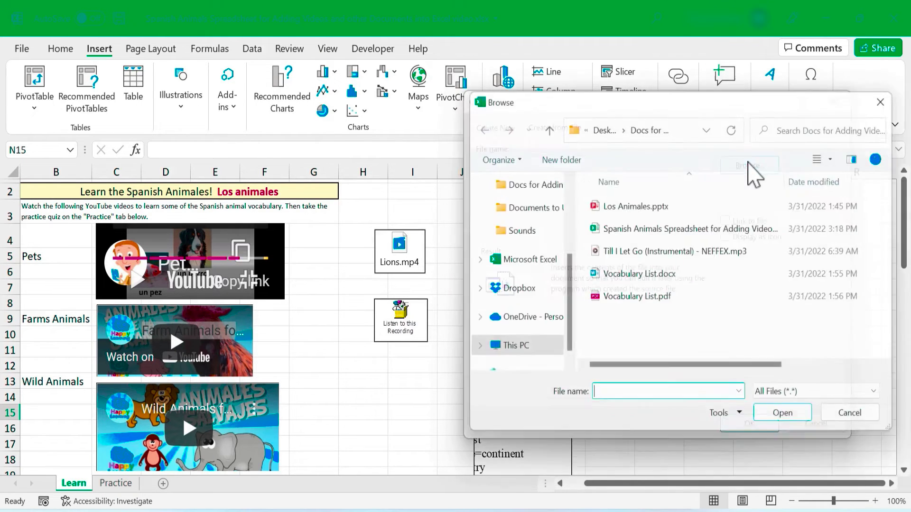
pyautogui.click(622, 302)
pyautogui.doubleClick(621, 302)
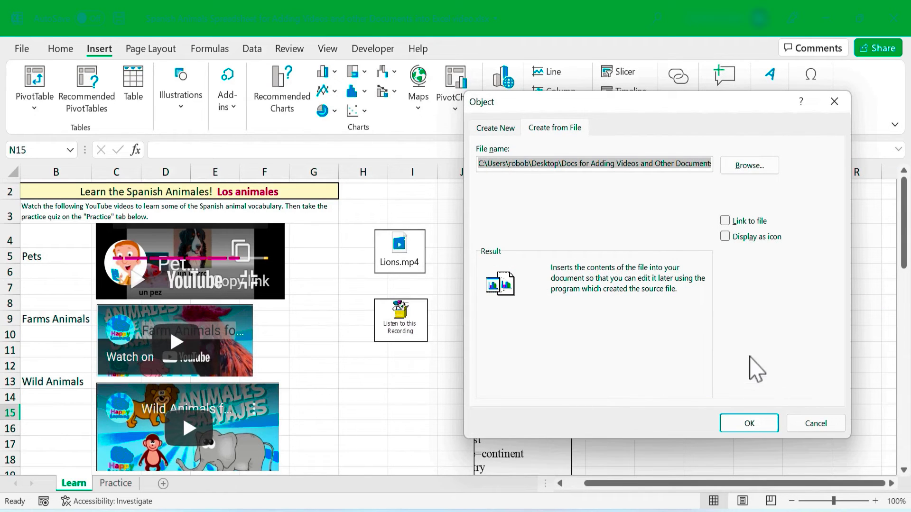
pyautogui.click(725, 235)
pyautogui.click(750, 424)
pyautogui.moveTo(715, 418)
pyautogui.mouseDown()
pyautogui.moveTo(712, 366)
pyautogui.moveTo(800, 437)
pyautogui.mouseUp()
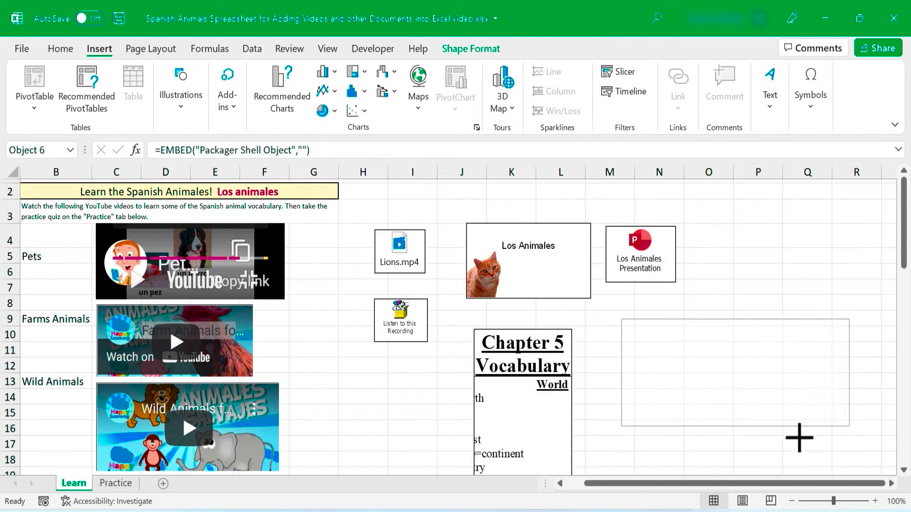
# - Open the embedded PDF icon in Edge to view its Chapter 5 Vocabulary pages, then close Edge
pyautogui.doubleClick(757, 376)
pyautogui.click(498, 262)
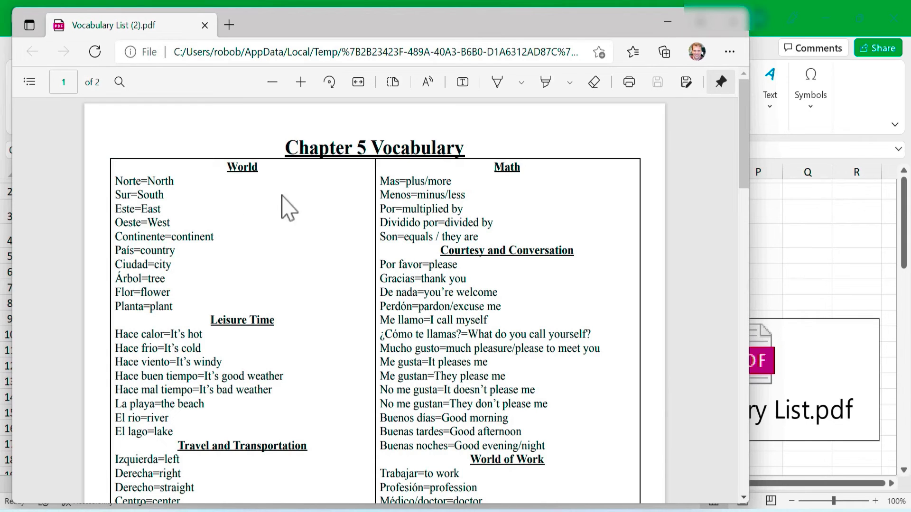
pyautogui.click(729, 21)
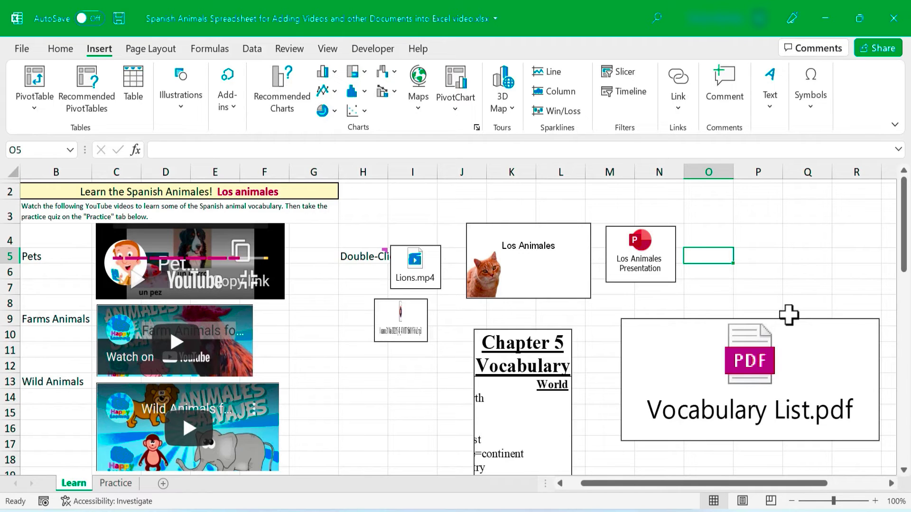
# - Embed Vocabulary List.pdf from file as a full-page Chapter 5 Vocabulary preview
pyautogui.click(771, 106)
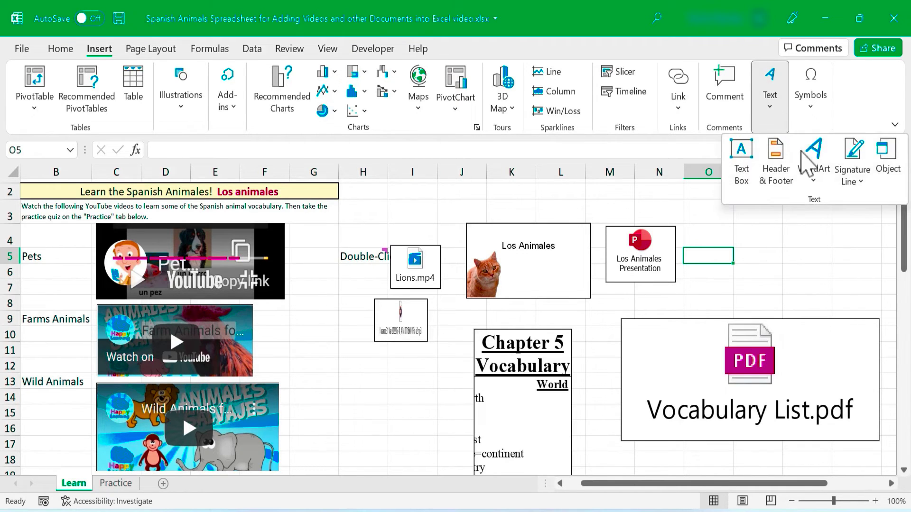
pyautogui.click(883, 166)
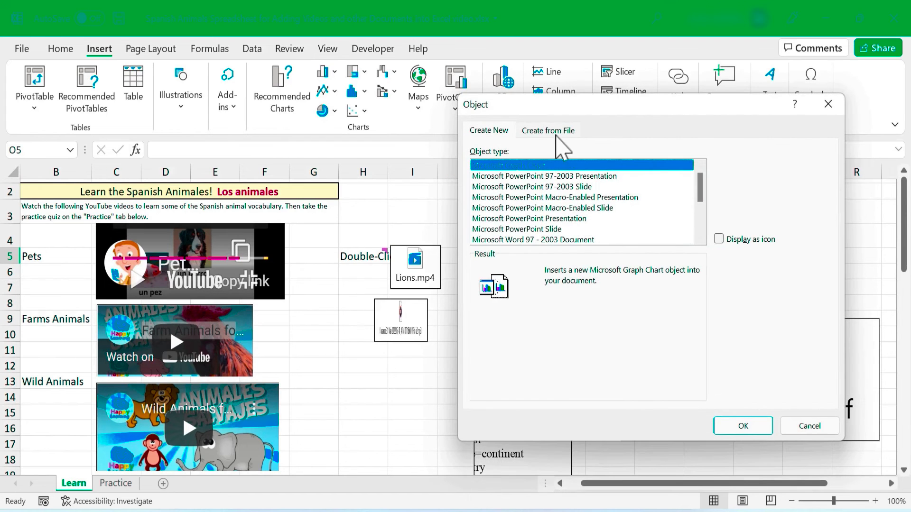
pyautogui.click(553, 132)
pyautogui.click(741, 171)
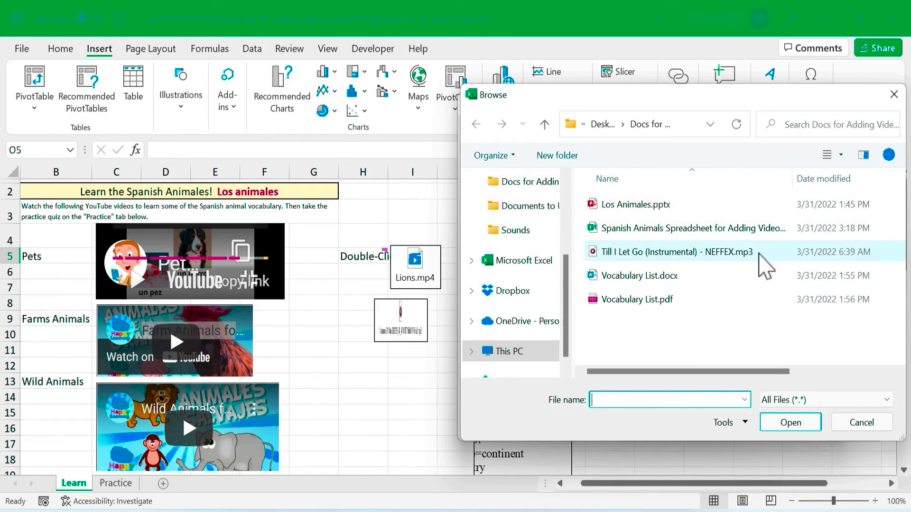
pyautogui.click(660, 309)
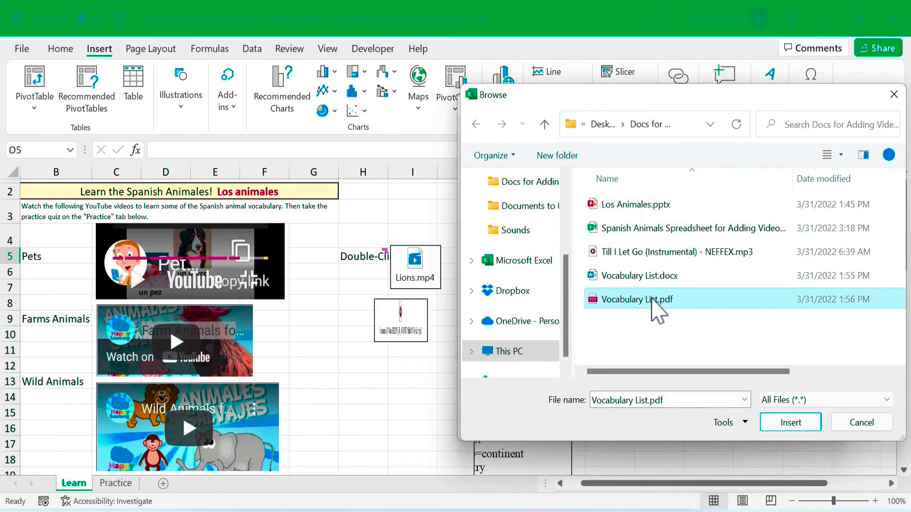
pyautogui.doubleClick(653, 305)
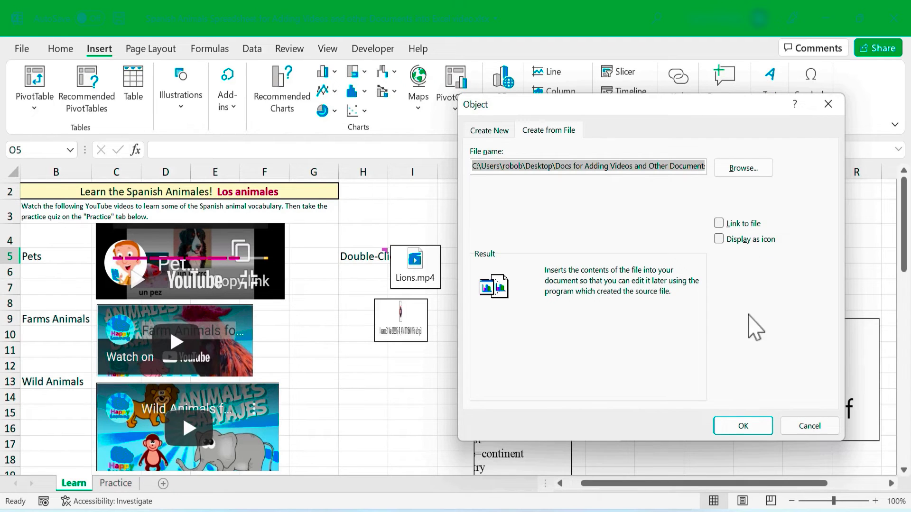
pyautogui.click(755, 413)
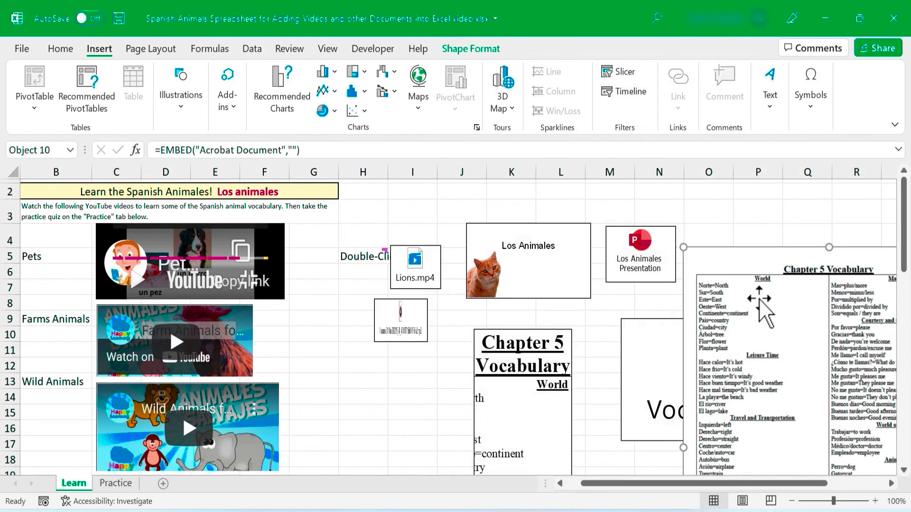
# - Move the vocabulary page preview up and left over columns M–R
pyautogui.moveTo(745, 271); pyautogui.dragTo(668, 322)
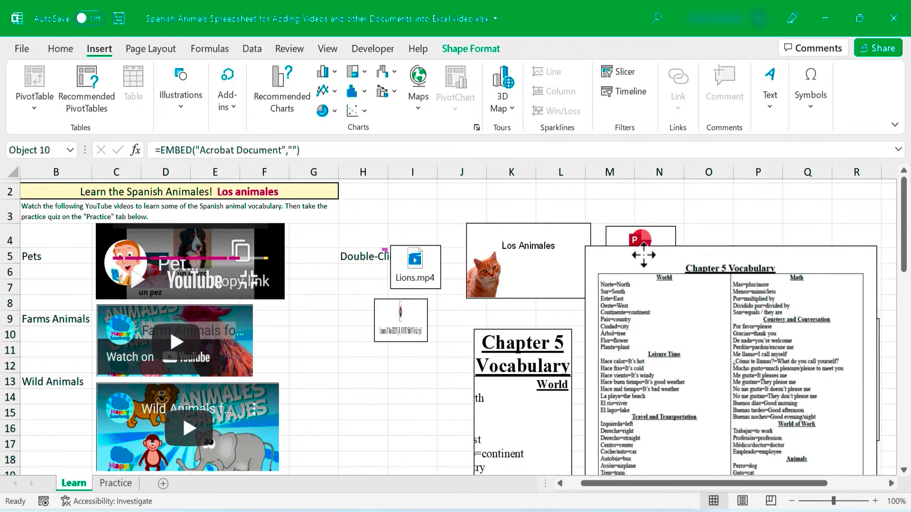
pyautogui.scroll(-5, 668, 323)
pyautogui.scroll(-1, 668, 322)
pyautogui.scroll(6, 668, 322)
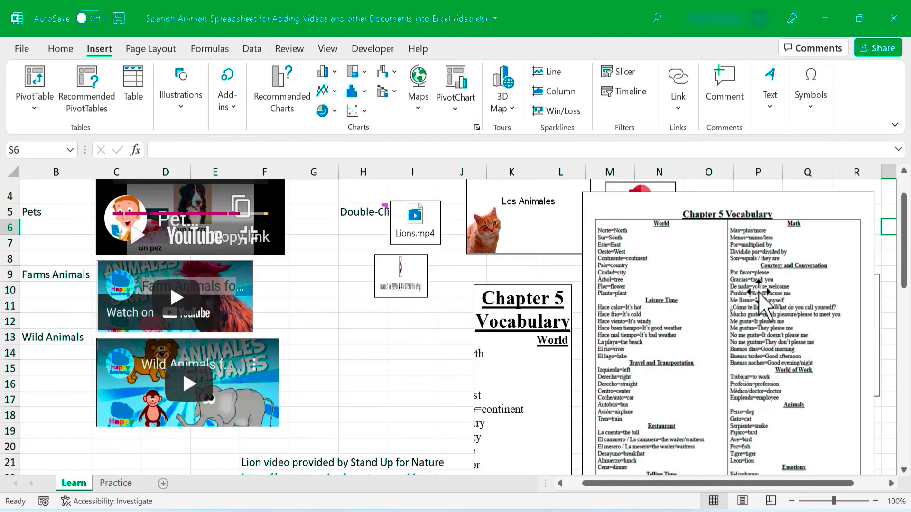
# - Open the embedded PDF in Acrobat Reader, scroll to page 2, then close Acrobat
pyautogui.doubleClick(726, 296)
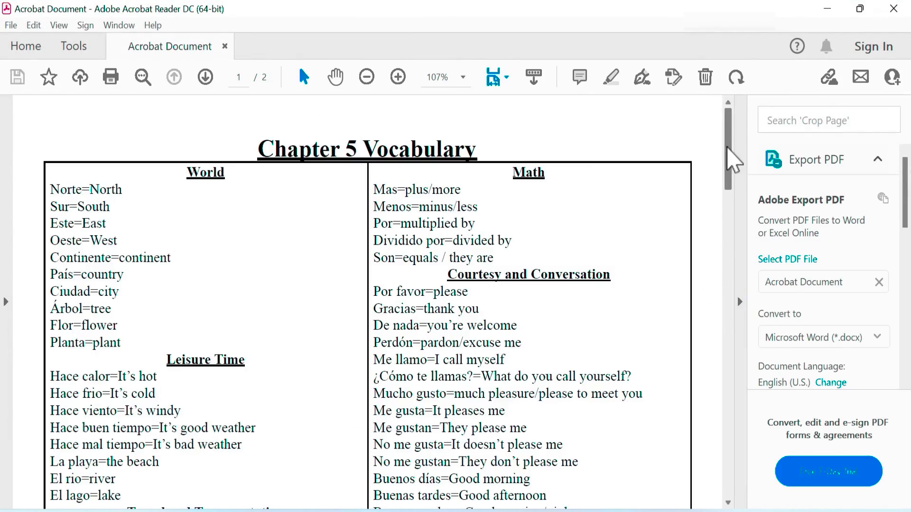
pyautogui.moveTo(728, 124)
pyautogui.mouseDown()
pyautogui.moveTo(743, 292)
pyautogui.moveTo(736, 464)
pyautogui.mouseUp()
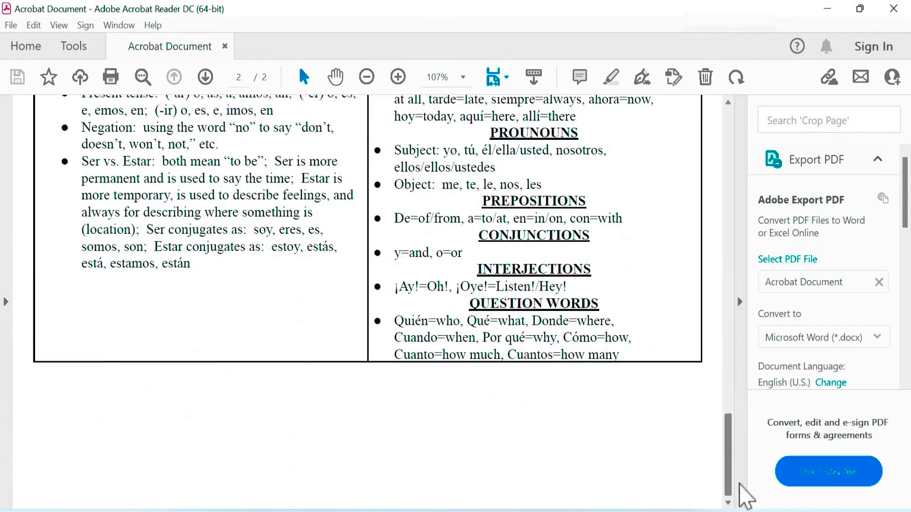
pyautogui.click(888, 9)
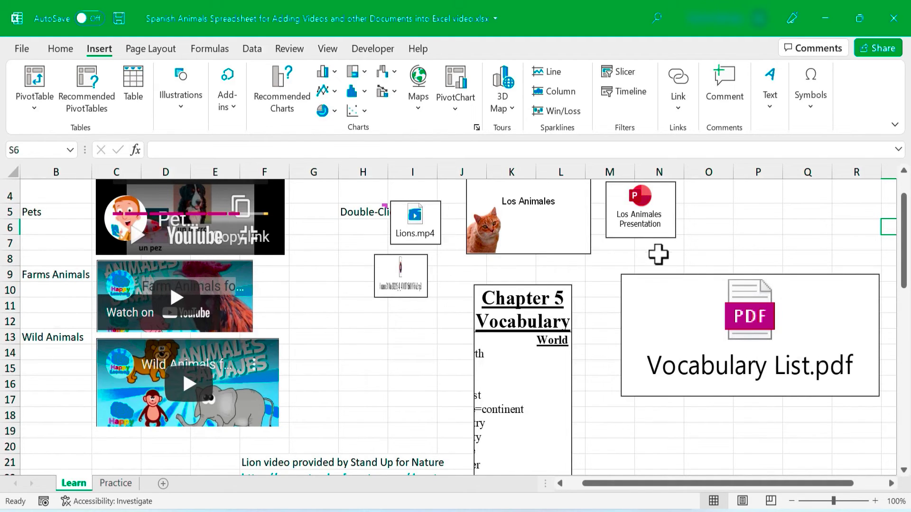
# - Embed Vocabulary List.pdf as an icon captioned 'Vocabulary List' above the large PDF box
pyautogui.click(647, 223)
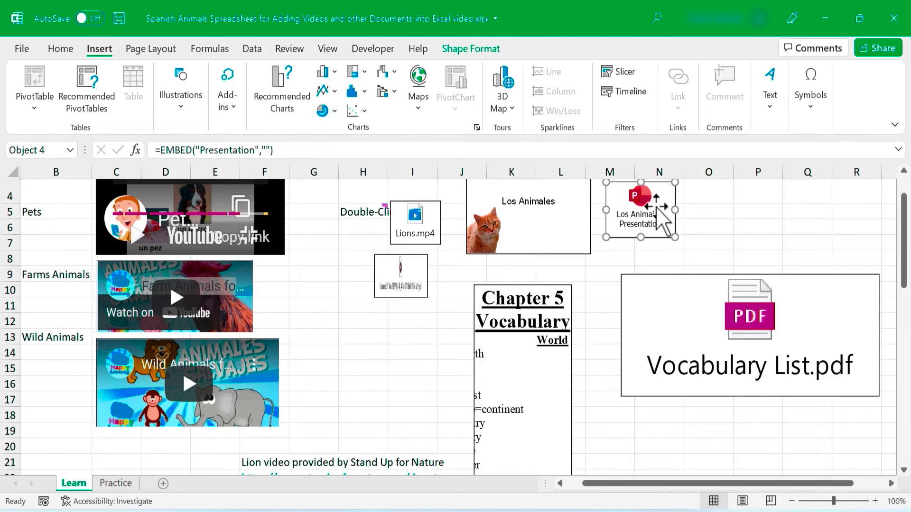
pyautogui.click(885, 153)
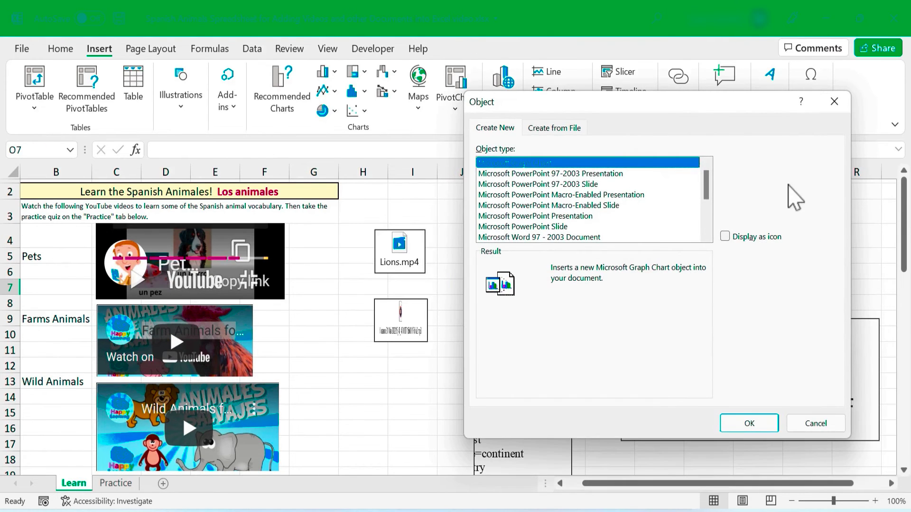
pyautogui.click(566, 129)
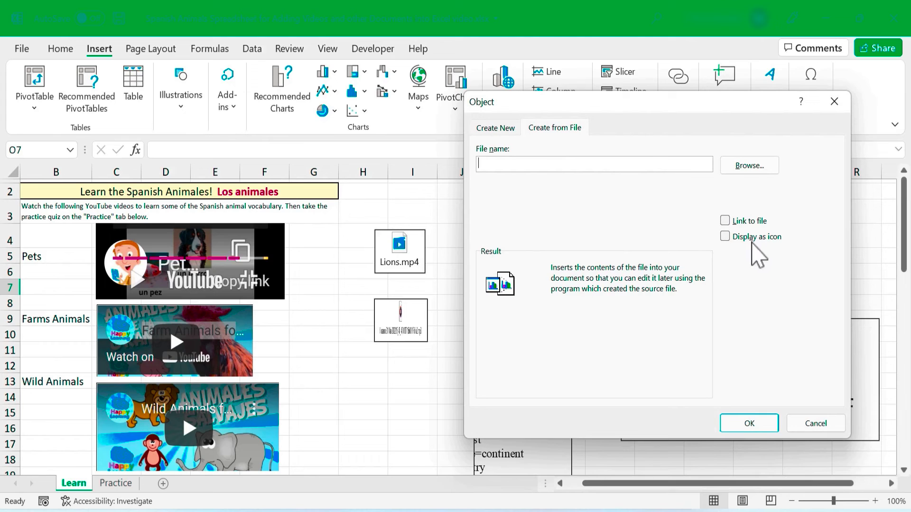
pyautogui.click(749, 165)
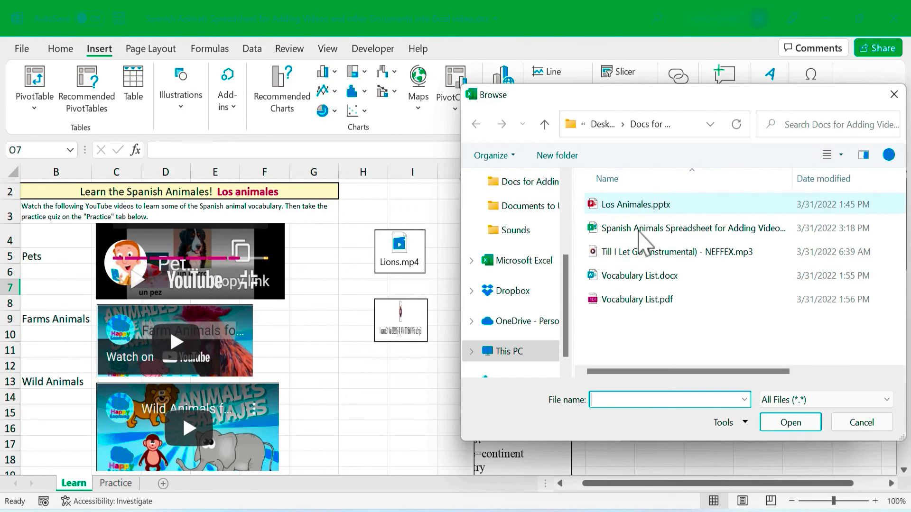
pyautogui.doubleClick(646, 299)
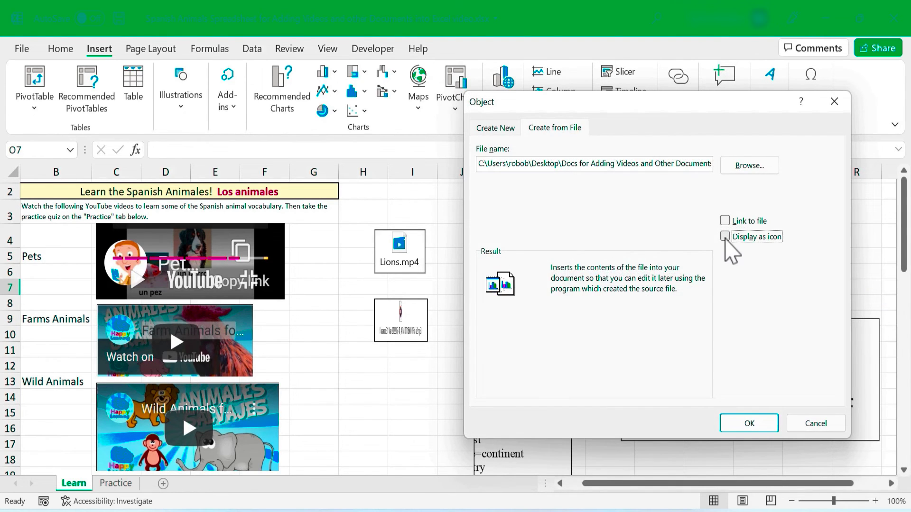
pyautogui.click(725, 236)
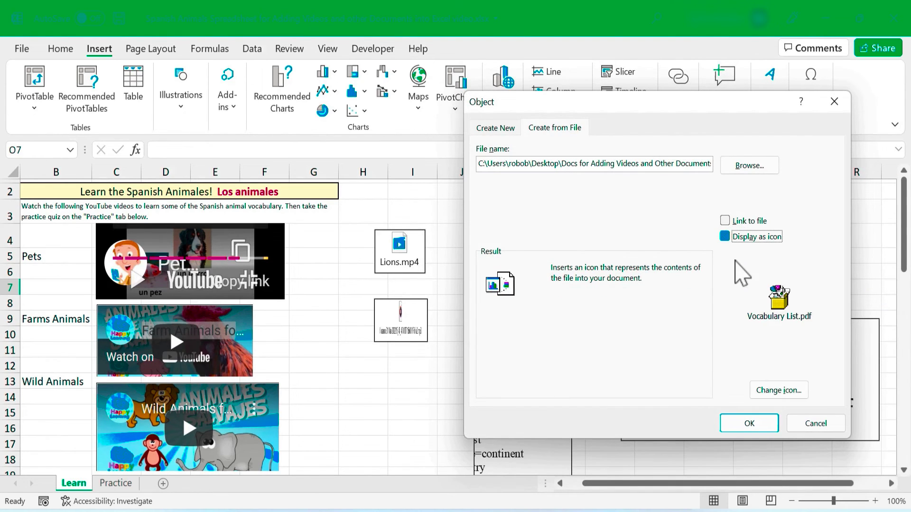
pyautogui.click(789, 392)
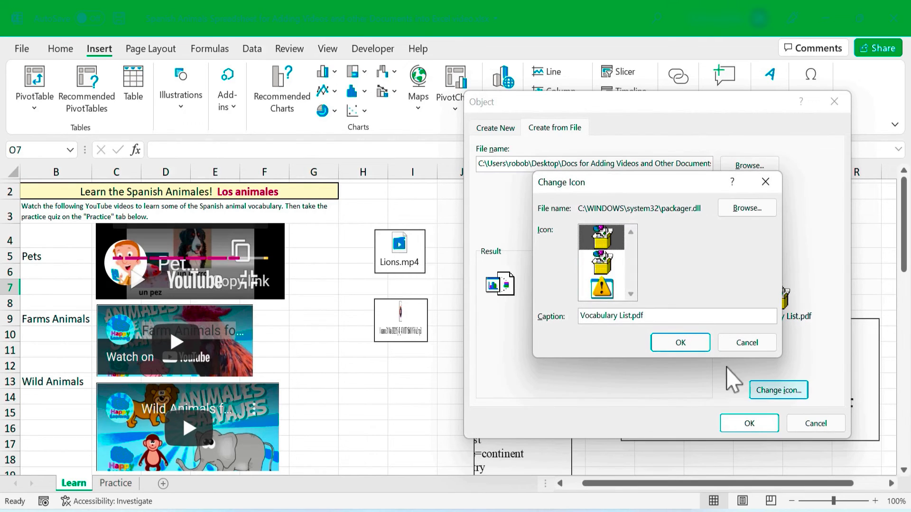
pyautogui.click(602, 263)
pyautogui.click(688, 343)
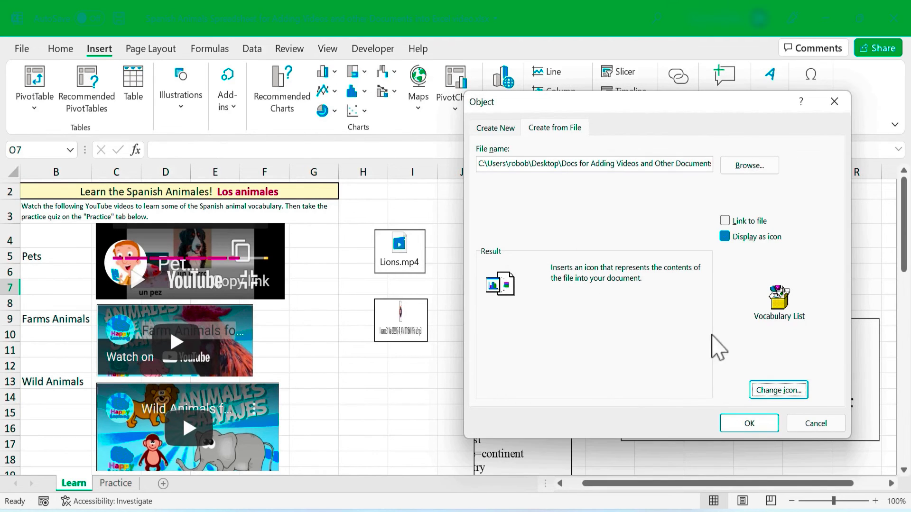
pyautogui.click(759, 423)
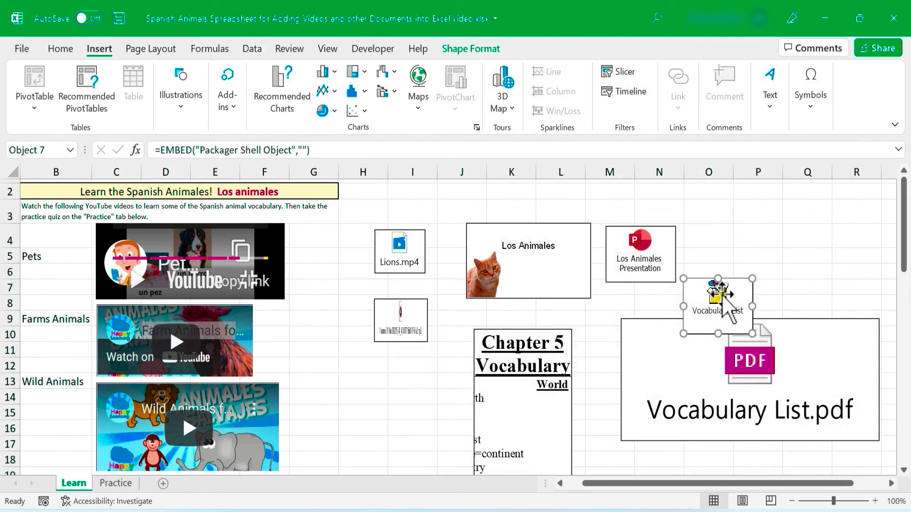
pyautogui.moveTo(718, 294); pyautogui.dragTo(814, 272)
pyautogui.click(757, 272)
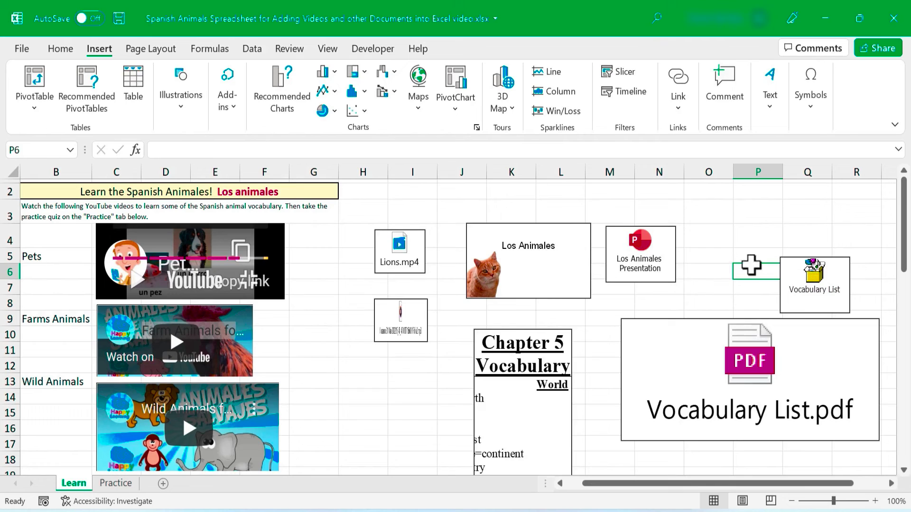
pyautogui.click(801, 284)
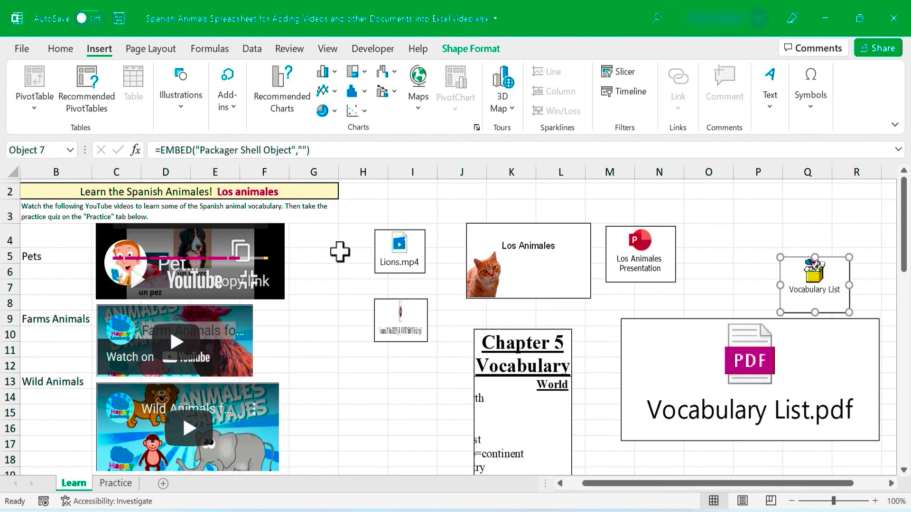
pyautogui.click(339, 252)
pyautogui.click(332, 240)
pyautogui.click(353, 250)
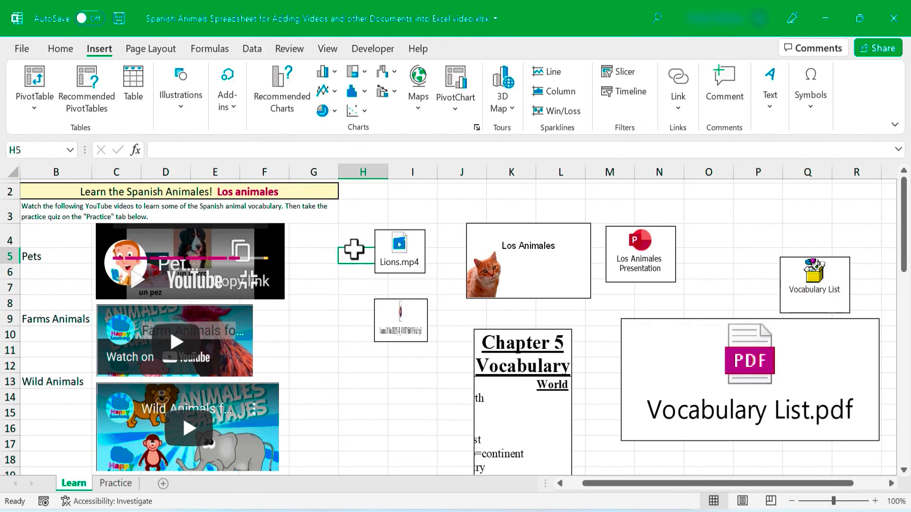
pyautogui.click(725, 88)
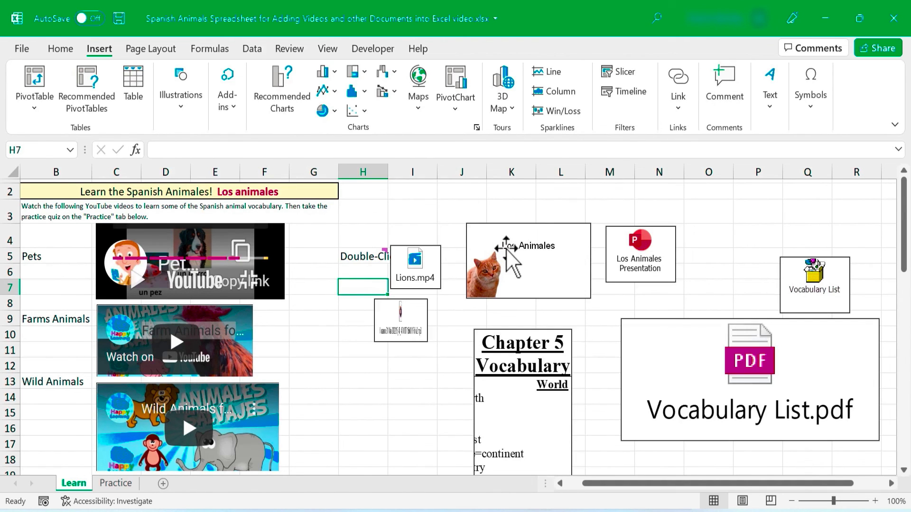
pyautogui.click(529, 245)
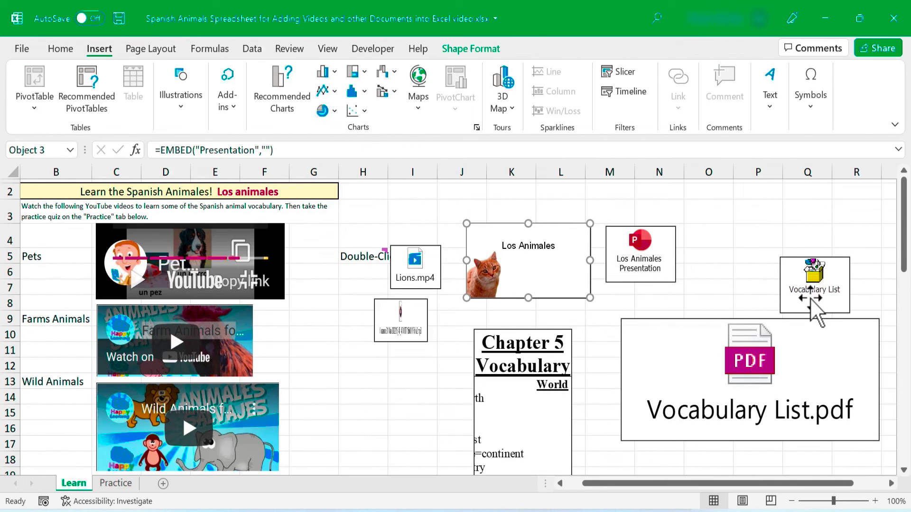
# - On the Practice sheet, answer the cat question in B3 with 'el gato'
pyautogui.click(116, 483)
pyautogui.click(235, 283)
pyautogui.write('e')
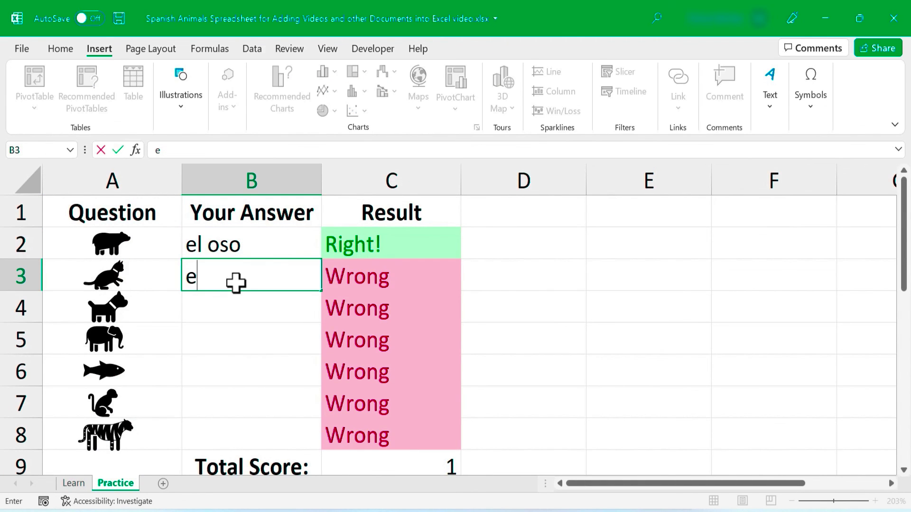
pyautogui.write('l gato')
pyautogui.press('Return')
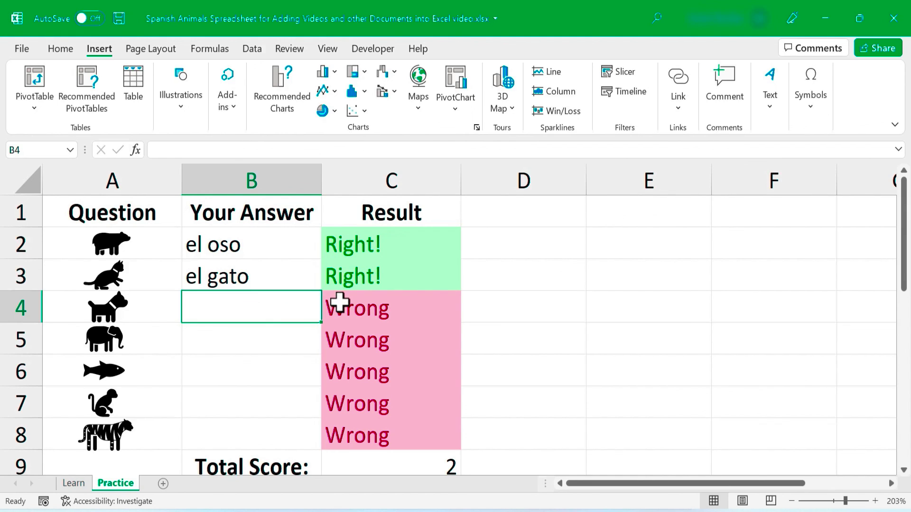
# - Return to the Learn sheet with its embedded media and documents
pyautogui.click(73, 482)
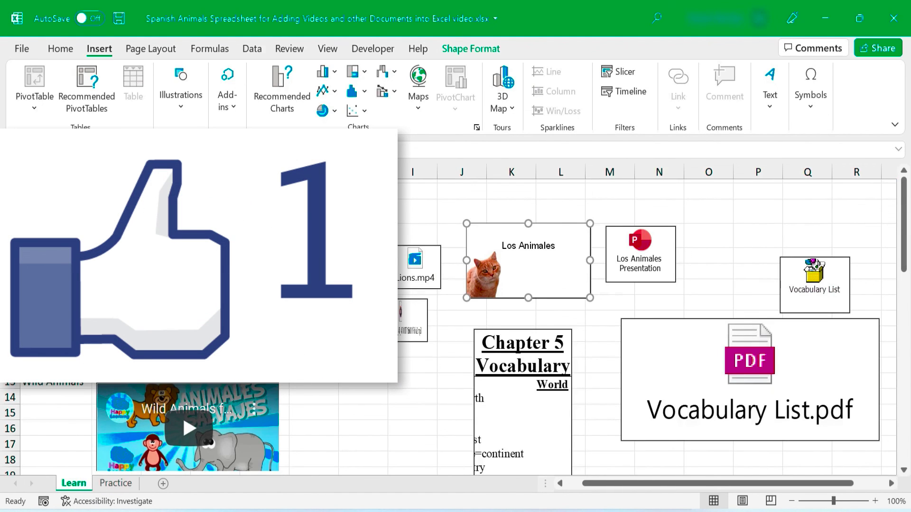